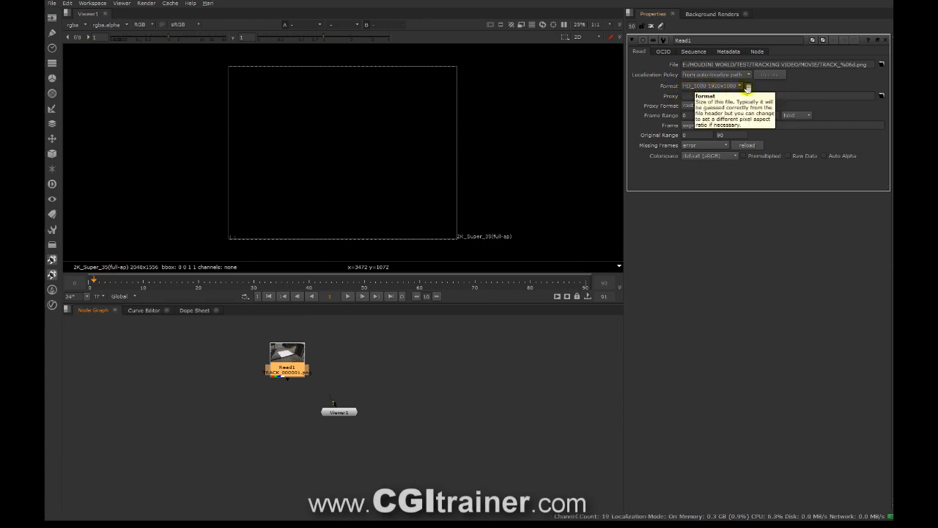
Step: Set the project's full size format to HD_1080 1920x1080 to match the footage
left_click(507, 357)
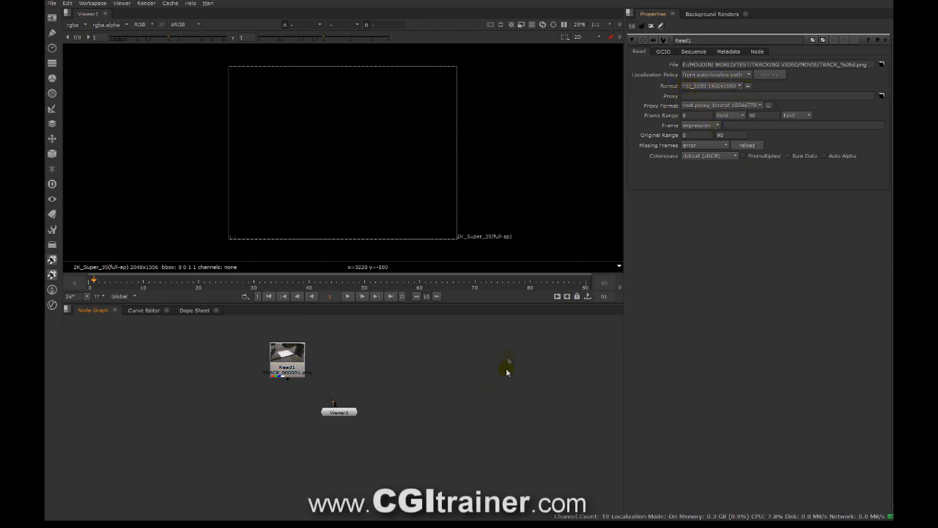
key("s")
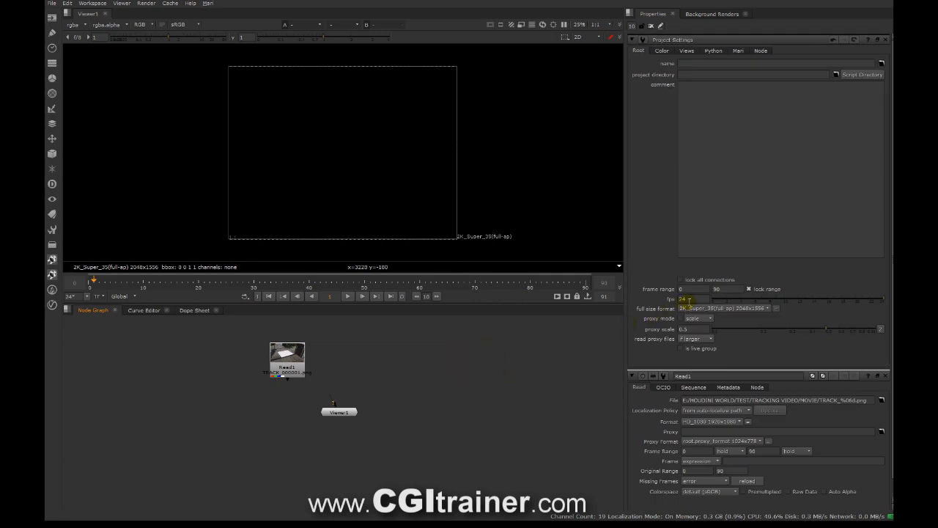
left_click(712, 308)
left_click(728, 363)
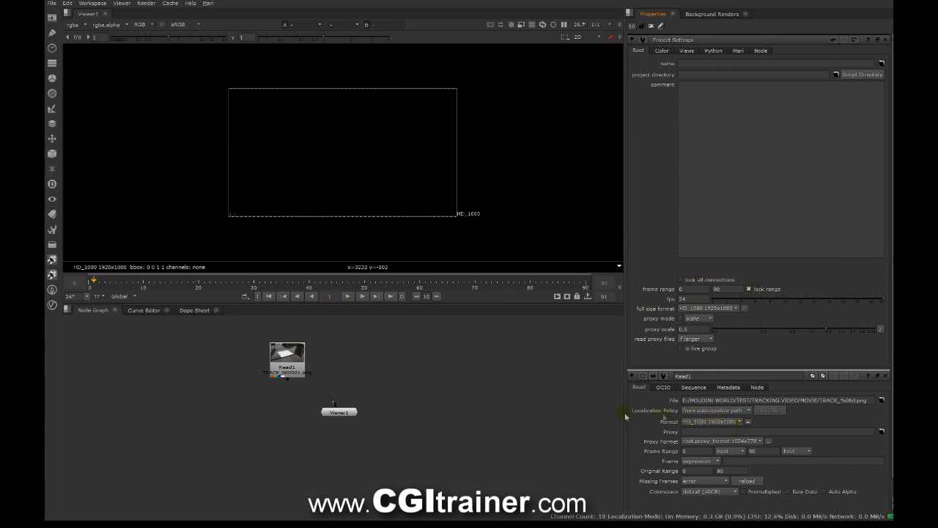
Step: Show the Read1 footage in the viewer and play back part of the sequence
key("1")
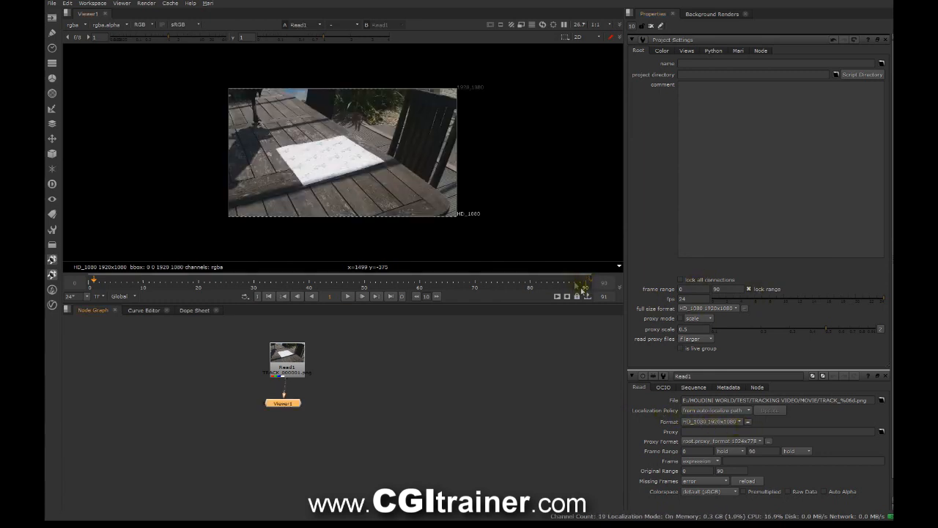
left_click(344, 296)
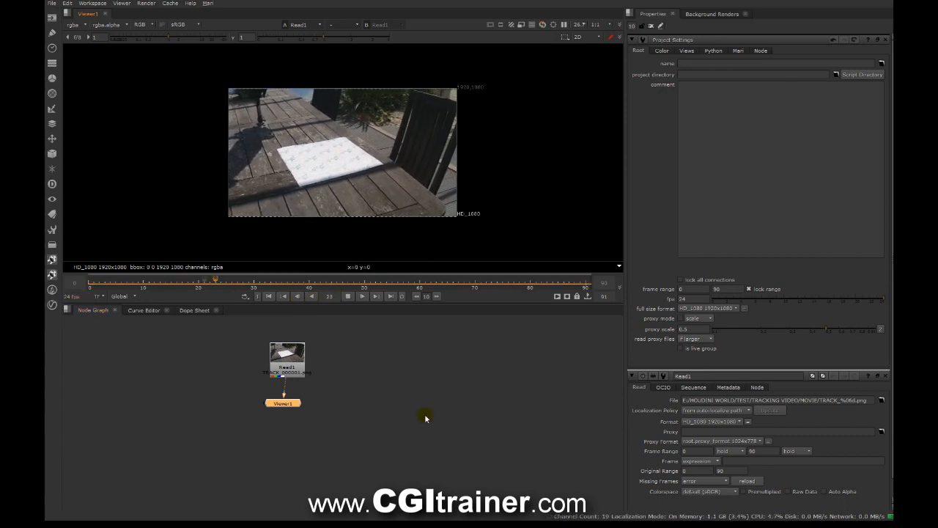
left_click(359, 300)
Step: Line up Read1 above Viewer1 in the node graph and insert a CameraTracker node after Read1
left_click_drag(281, 404, 290, 418)
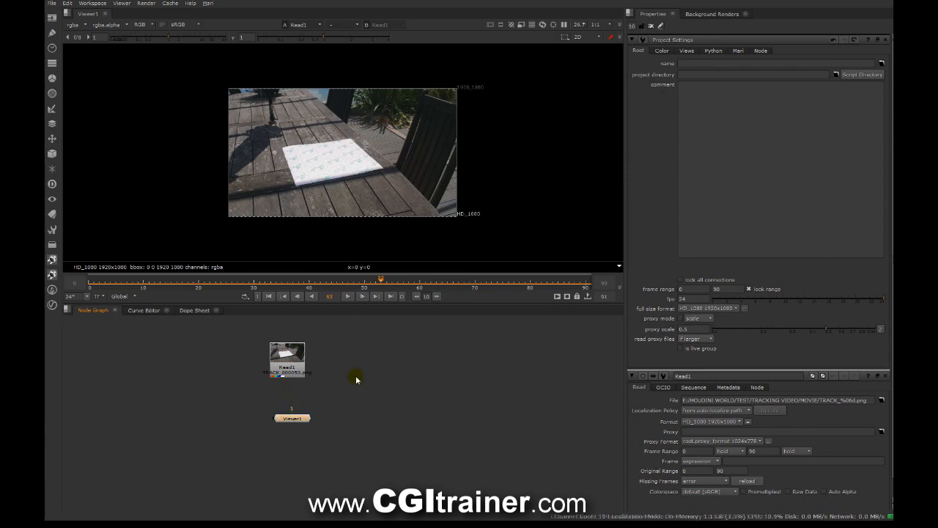
left_click(282, 363)
left_click_drag(274, 367, 279, 360)
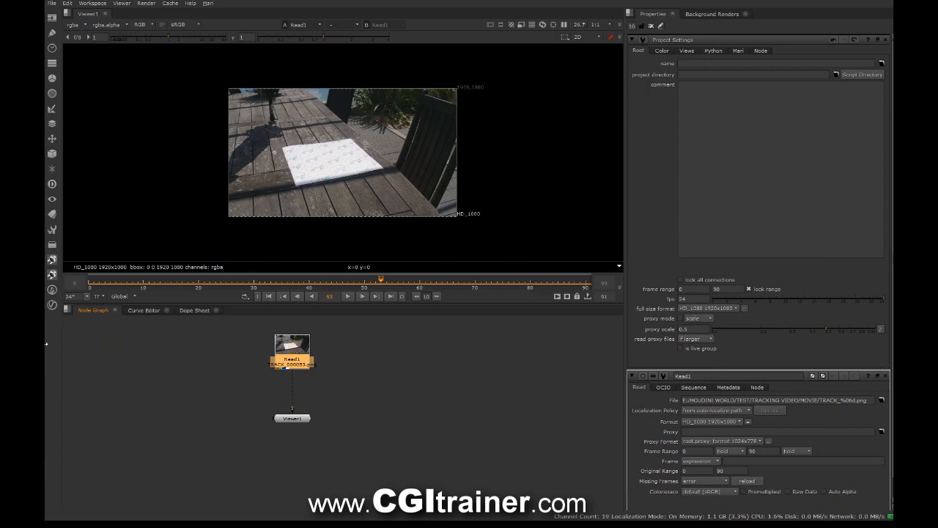
key("Tab")
type("cam")
left_click(116, 369)
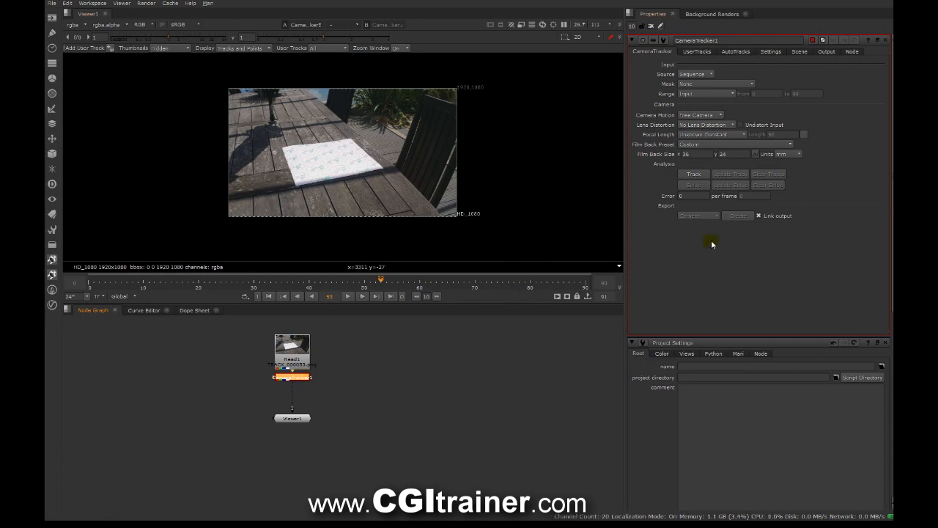
Step: Track and solve the footage with CameraTracker1, and export the solve as a linked Camera node
left_click(694, 175)
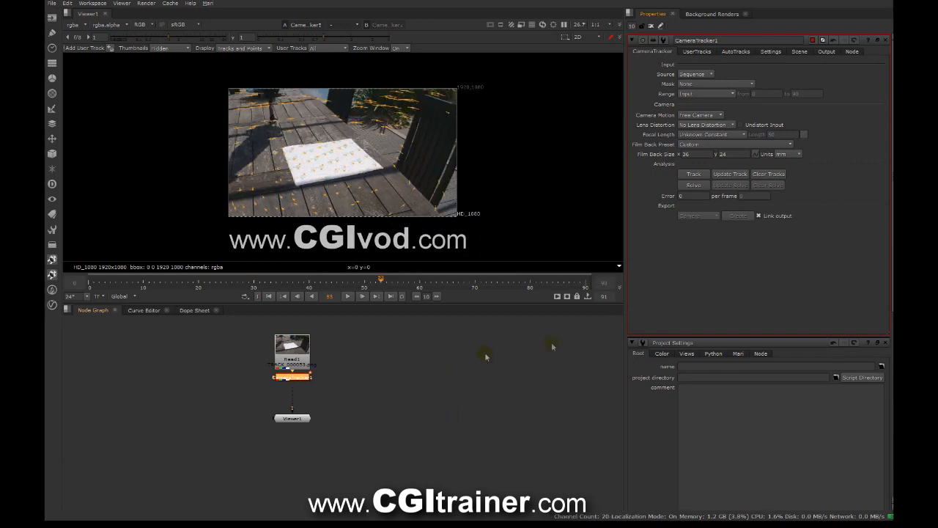
left_click(691, 184)
left_click(735, 216)
Step: Examine the solved camera's movement against the point cloud in 3D by scrubbing through the frame range
left_click(585, 38)
left_click(587, 58)
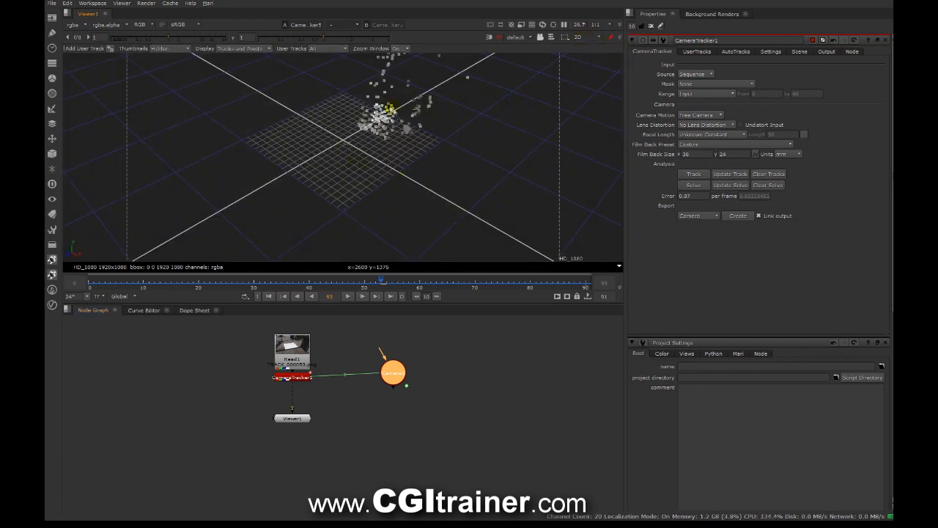
double_click(396, 373)
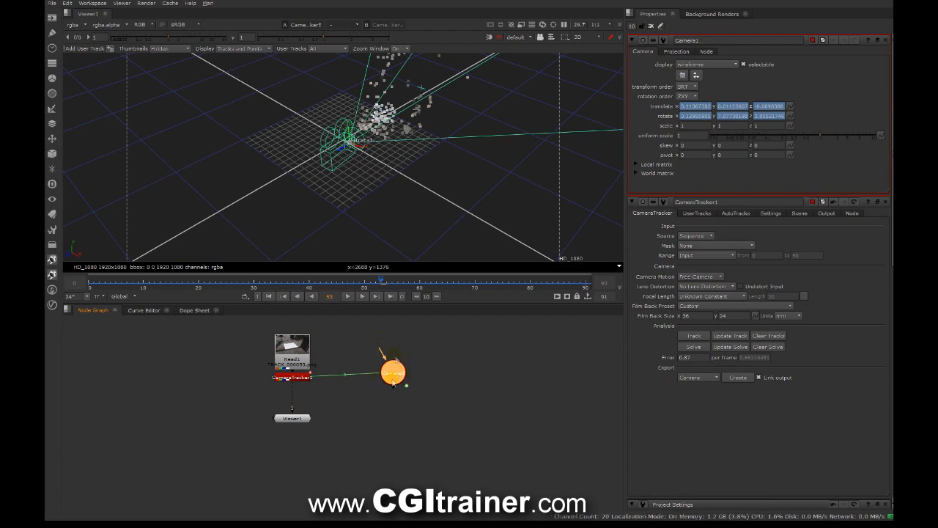
left_click_drag(380, 283, 400, 288)
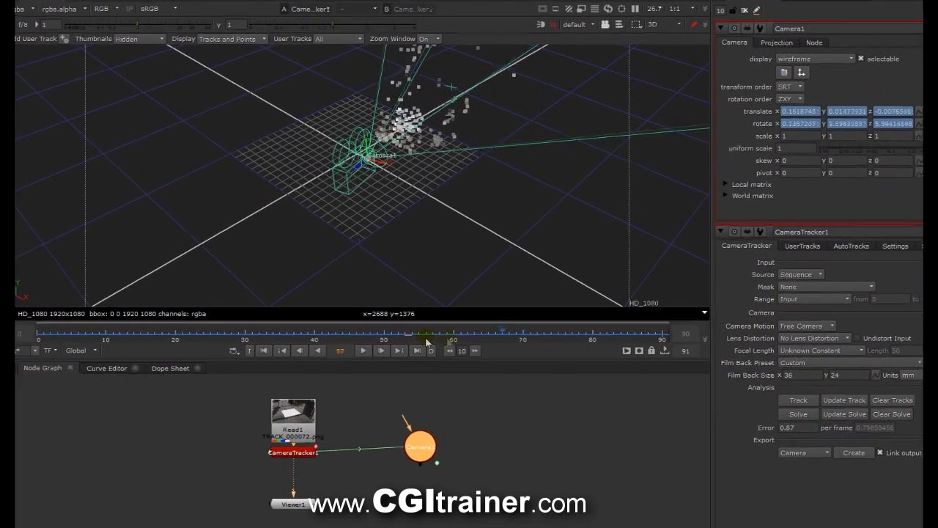
left_click_drag(427, 342, 313, 347)
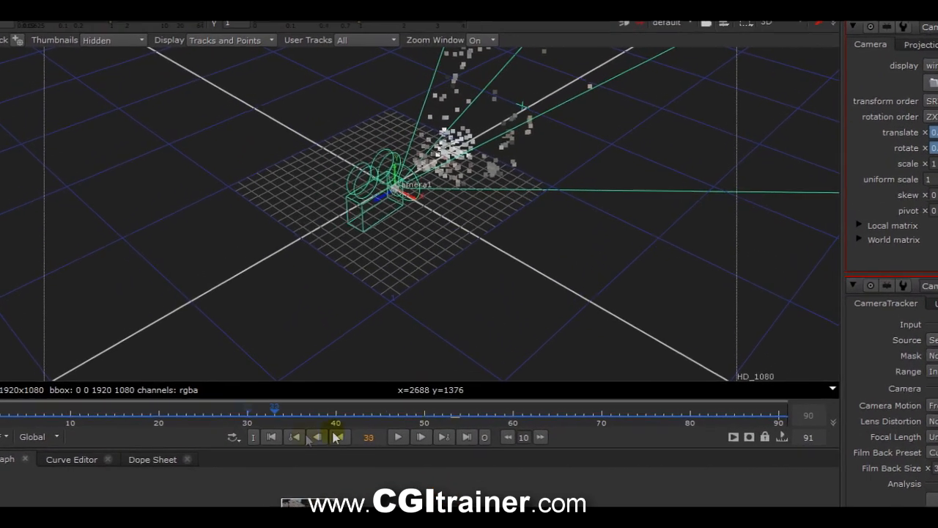
left_click_drag(334, 432, 382, 420)
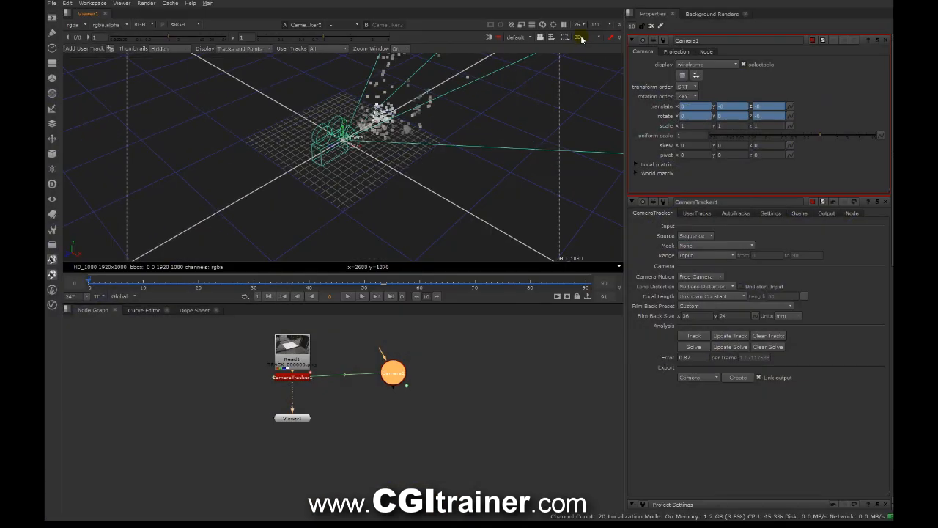
Step: In the 2D view, select the track points on the white sheet and set the ground plane to them
left_click(578, 38)
left_click(583, 45)
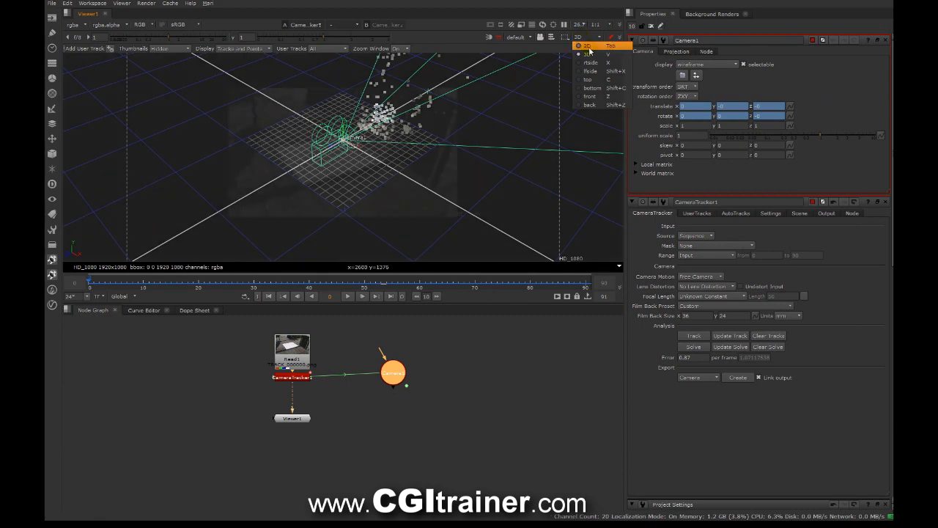
left_click_drag(273, 138, 386, 180)
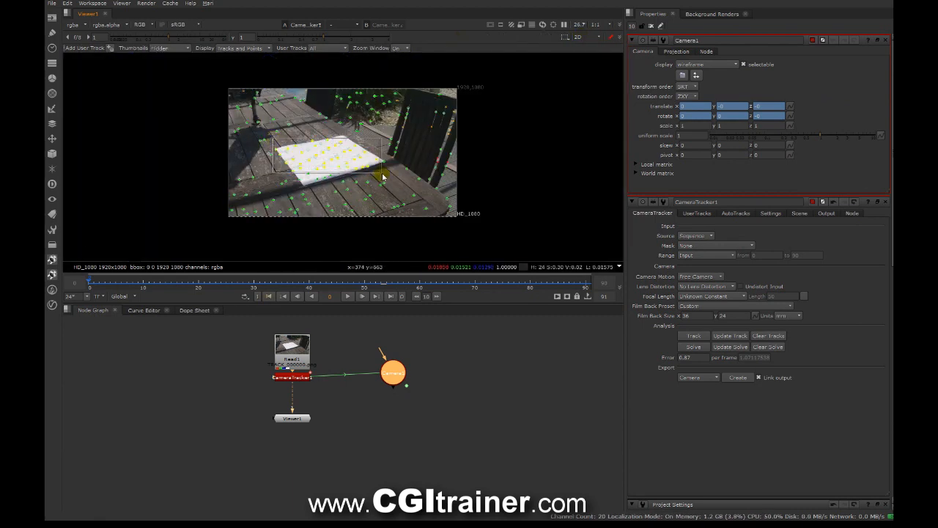
right_click(344, 155)
mouse_move(353, 192)
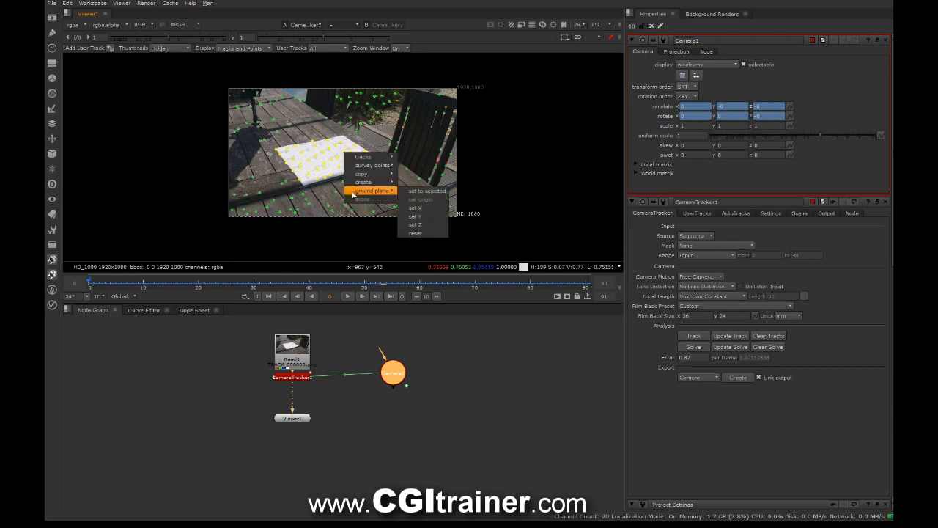
left_click(435, 191)
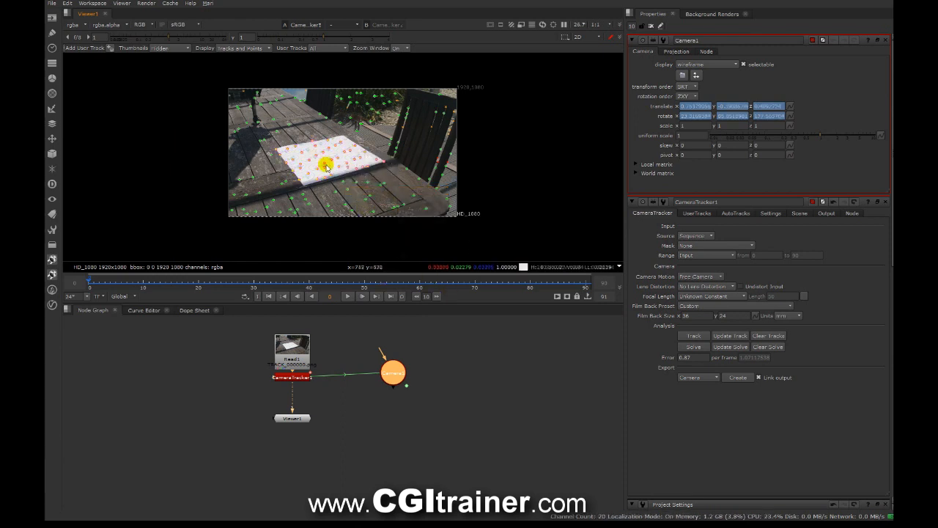
Step: Inspect the ground-plane alignment of the point cloud in the 3D view from different angles
left_click(584, 37)
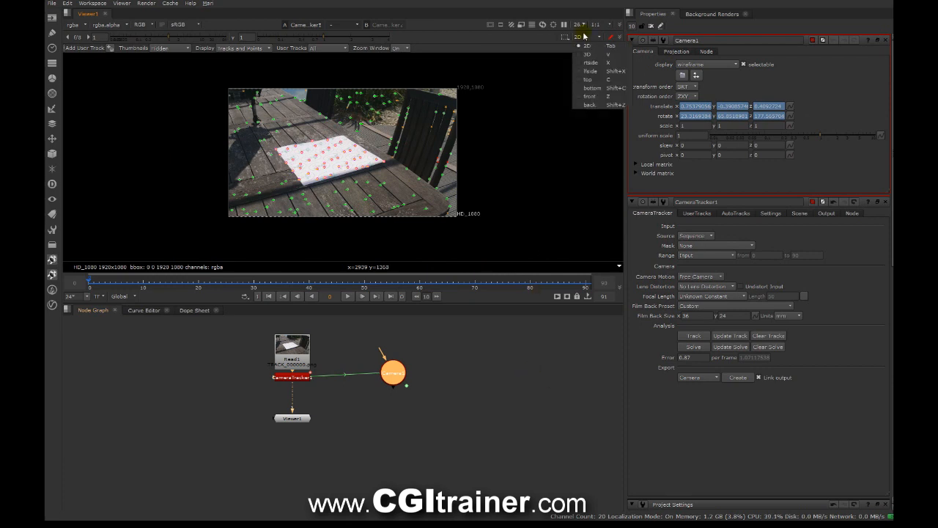
left_click(584, 55)
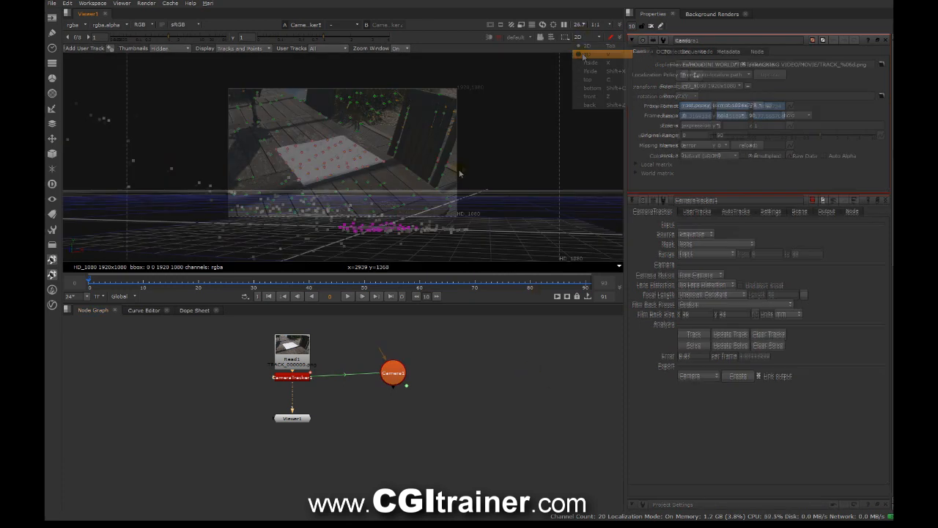
left_click_drag(453, 181, 98, 178, "ctrl")
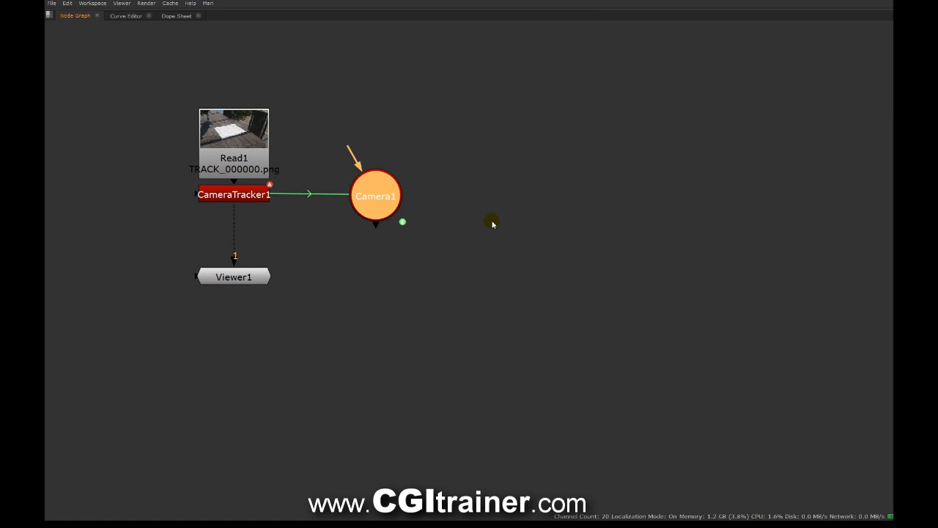
Step: Add an unconnected Scene node to the node graph beside Camera1
left_click(493, 225)
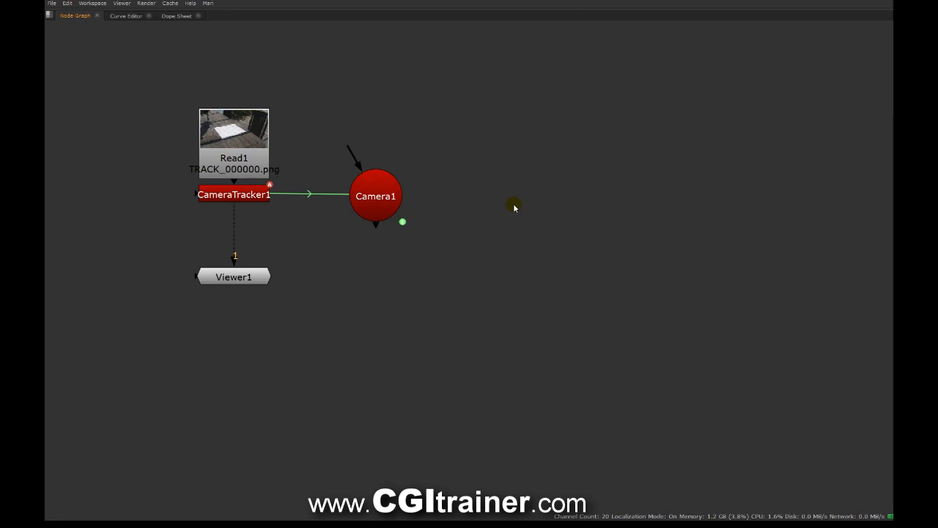
key("Tab")
type("scen")
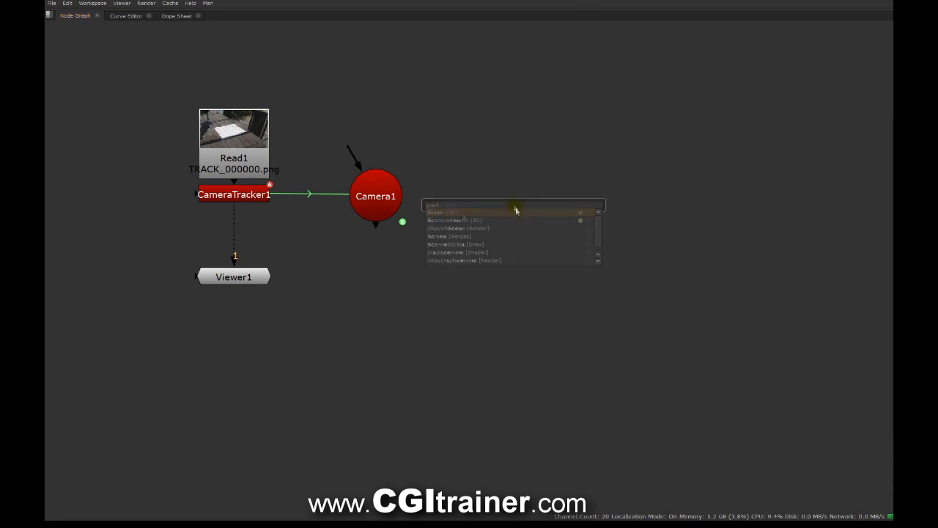
key("Return")
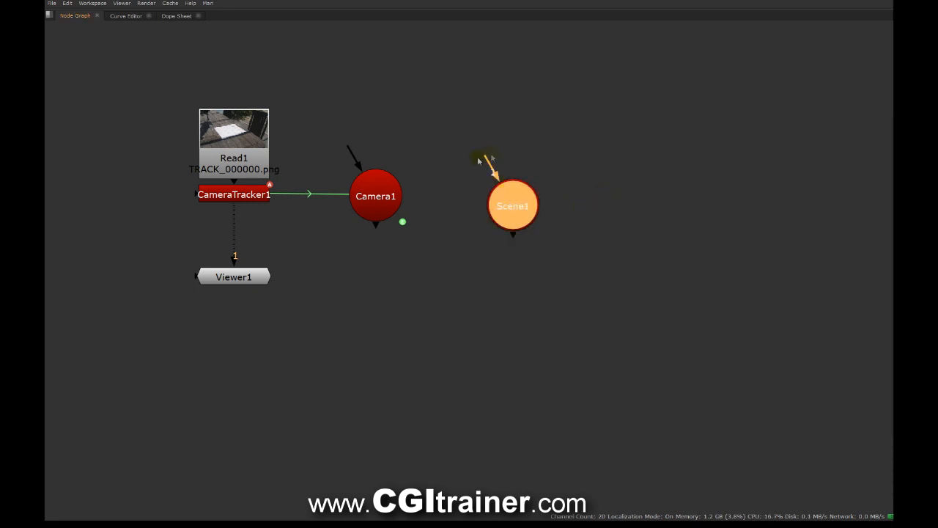
Step: Connect Camera1 to the Scene1 input and arrange the nodes with Camera1 above and beside Scene1
left_click_drag(496, 169, 406, 138)
left_click_drag(483, 208, 406, 239)
left_click_drag(388, 128, 389, 107)
left_click_drag(487, 207, 381, 298)
left_click_drag(526, 194, 489, 179)
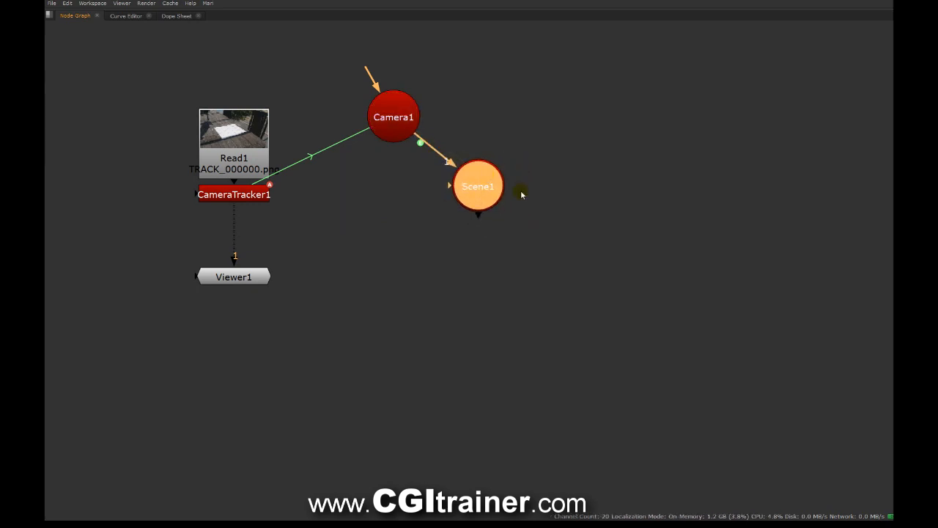
Step: Add a WriteGeo node connected to the output of Scene1
key("Tab")
type("w")
left_click(455, 231)
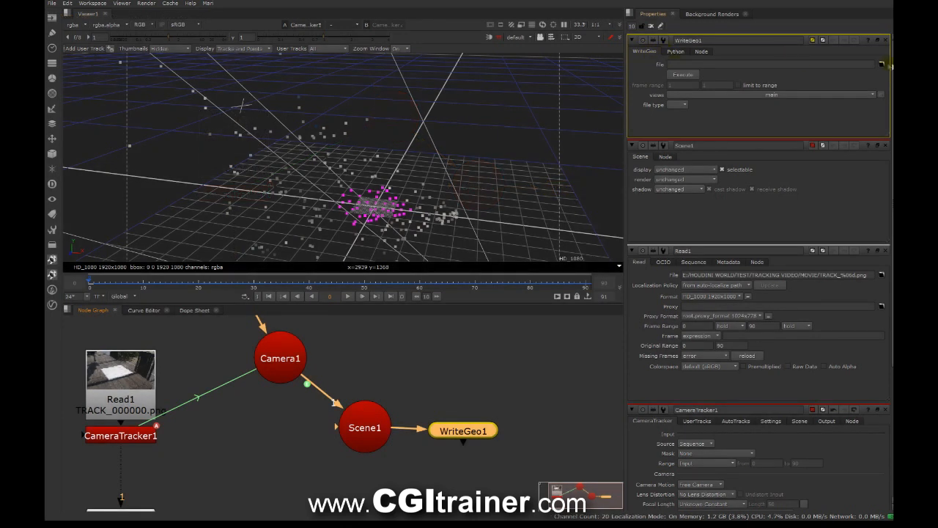
Step: Set the WriteGeo1 output file to CAMERATRACK.fbx in the TRACKING VIDEO folder
left_click(881, 65)
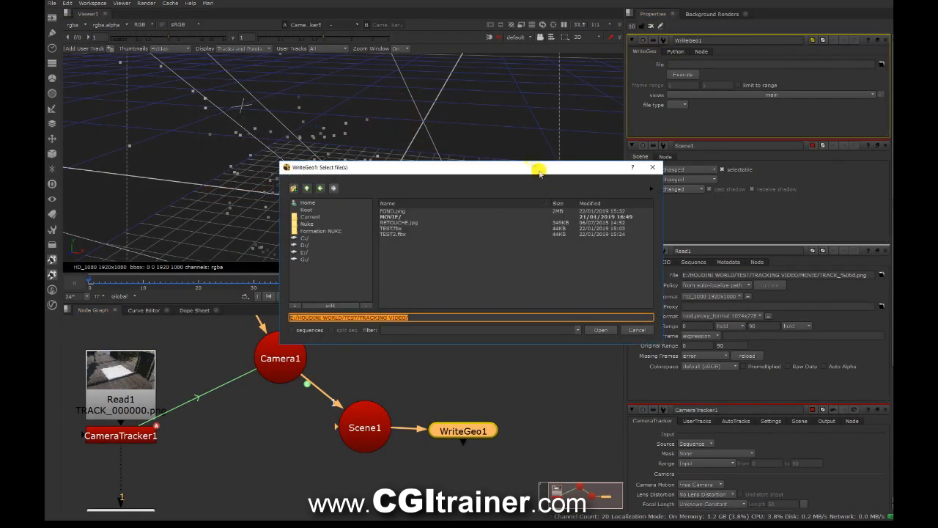
left_click(470, 317)
type("CAMERATRACK")
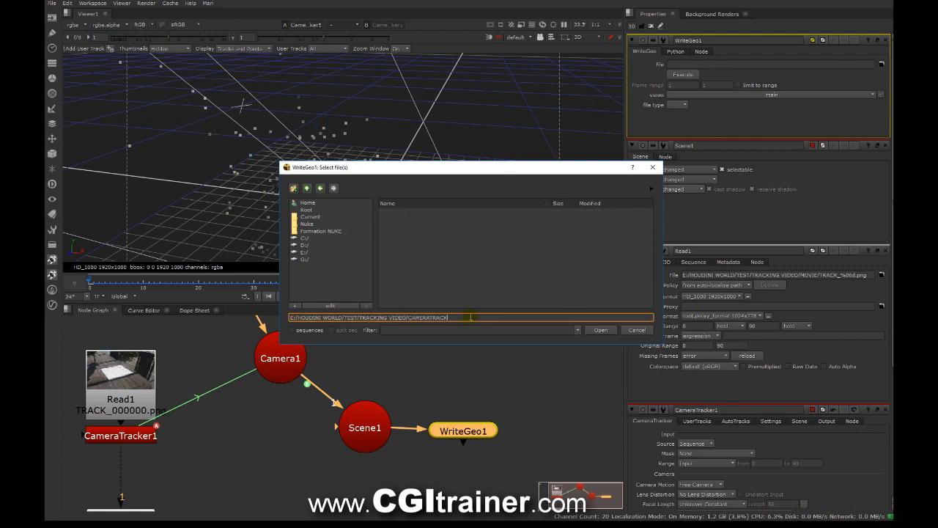
type(".fbx")
left_click(601, 329)
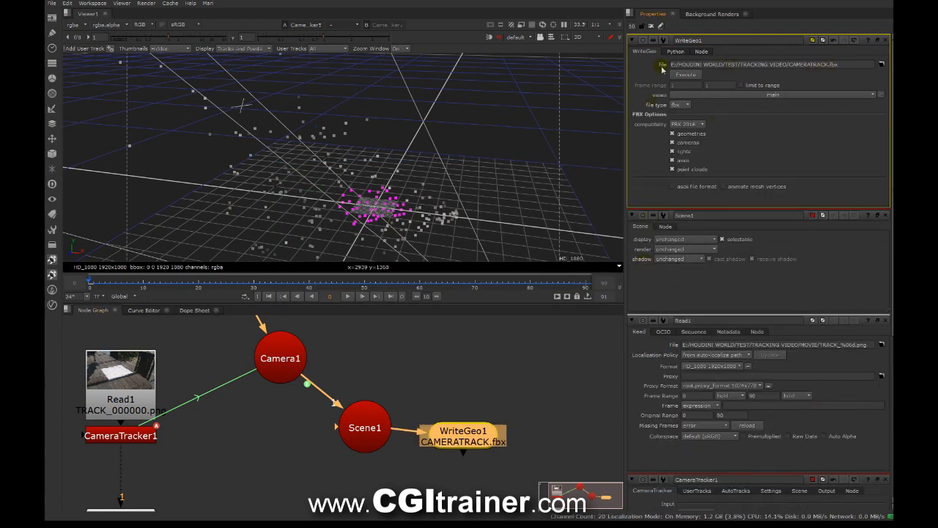
Step: Keep the fbx file type and limit the export to cameras, disabling geometries, lights, axes and point clouds
left_click(680, 105)
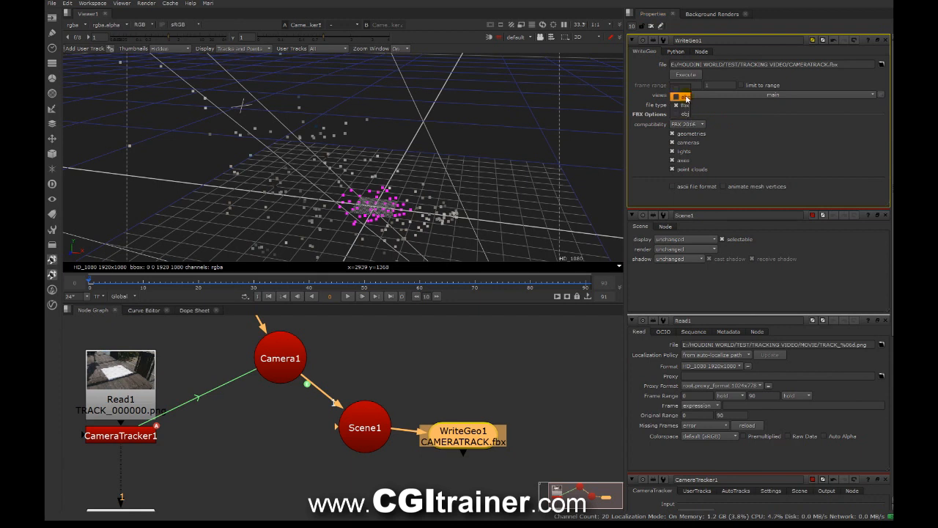
left_click(681, 106)
left_click_drag(840, 64, 831, 64)
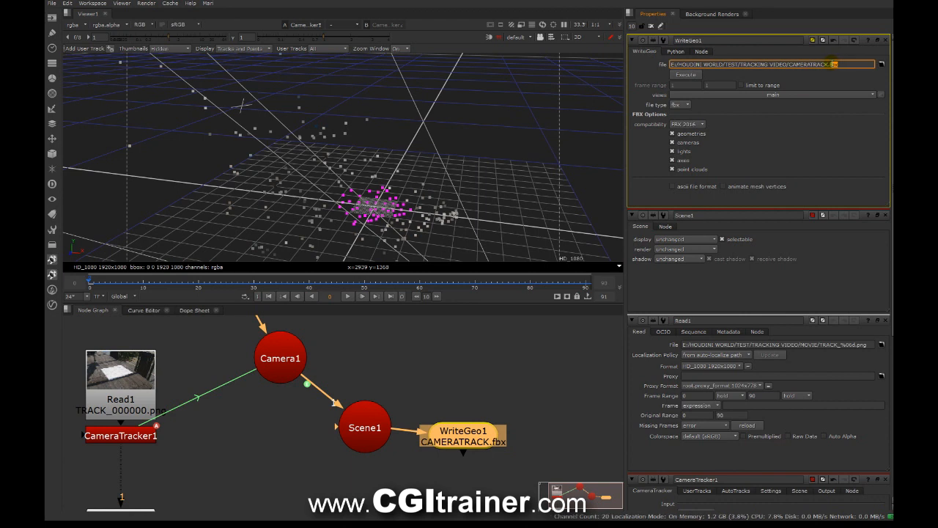
left_click(672, 134)
left_click(672, 160)
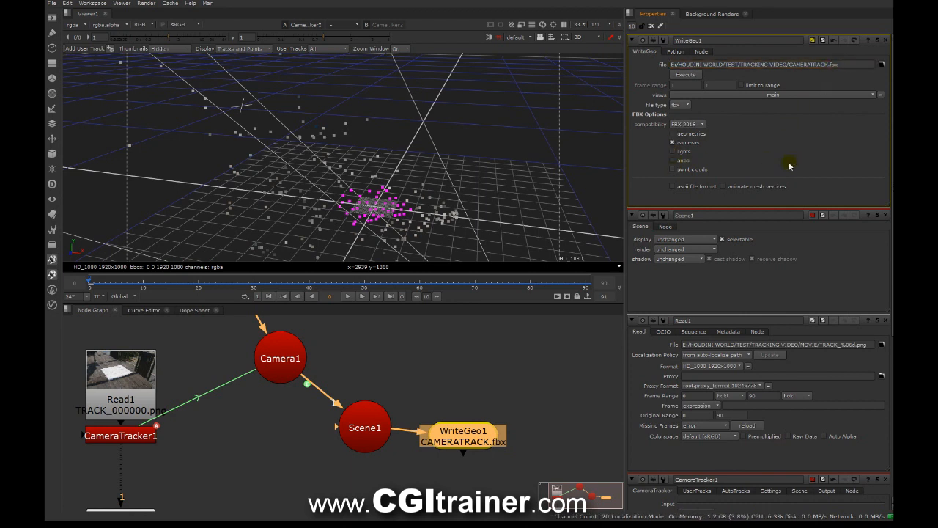
Step: Execute the WriteGeo1 export over the input frame range 0-90
left_click(685, 75)
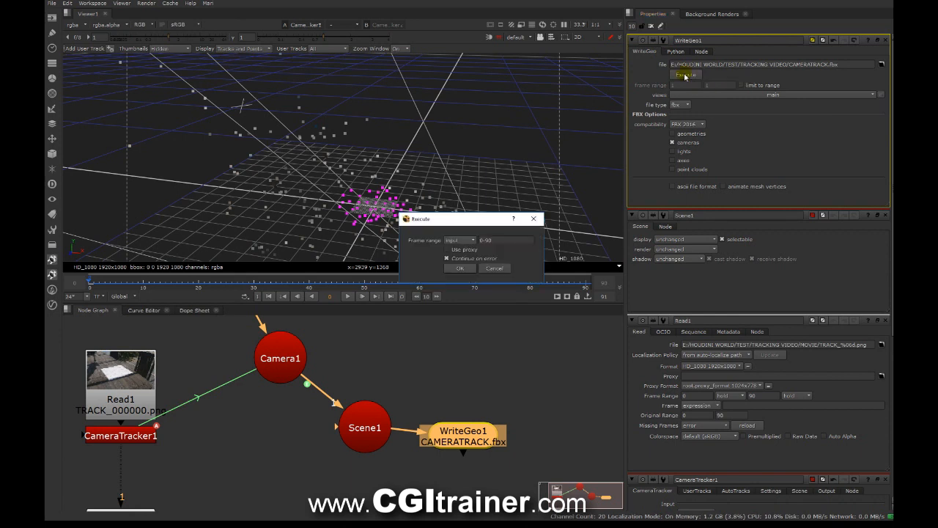
double_click(483, 240)
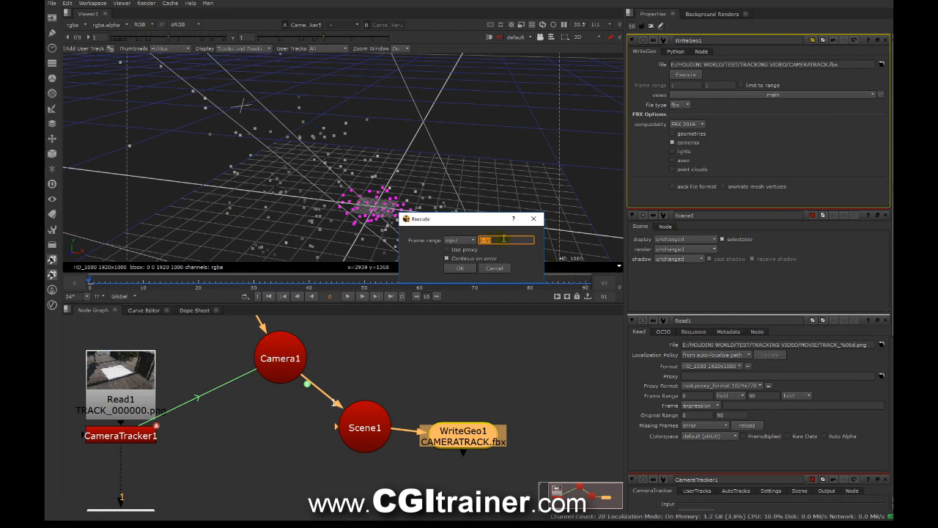
left_click(460, 269)
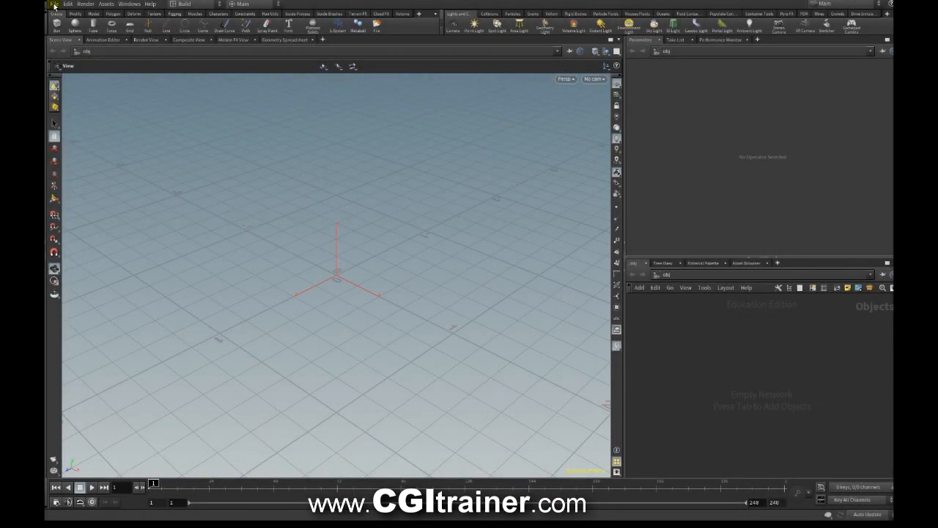
Step: Switch to Houdini and import the Filmbox FBX file CAMERATRACK.fbx from the TRACKING VIDEO folder into a new scene
left_click(54, 4)
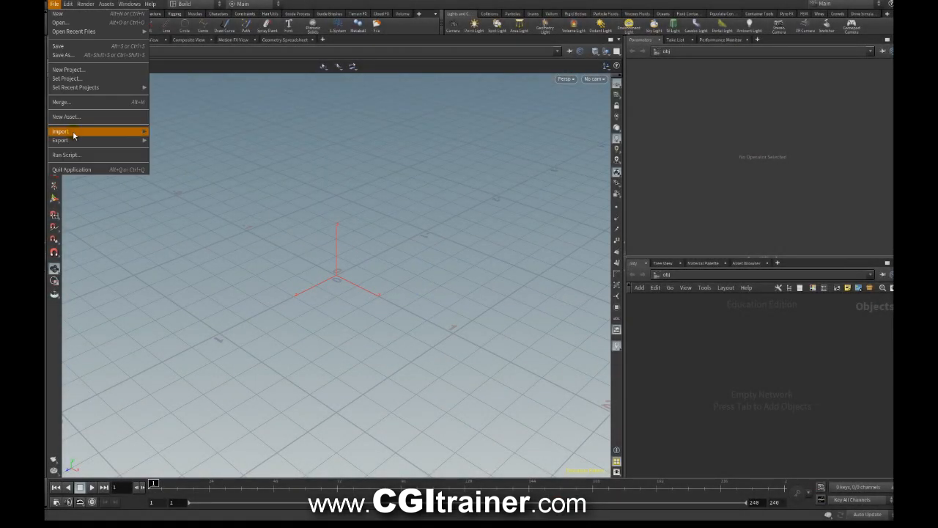
mouse_move(74, 132)
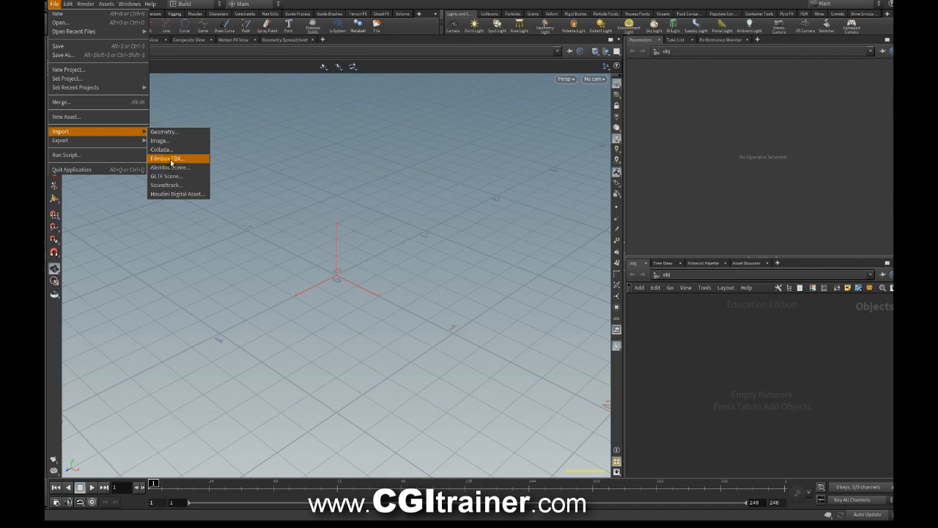
left_click(176, 159)
left_click(246, 16)
double_click(212, 50)
left_click(216, 52)
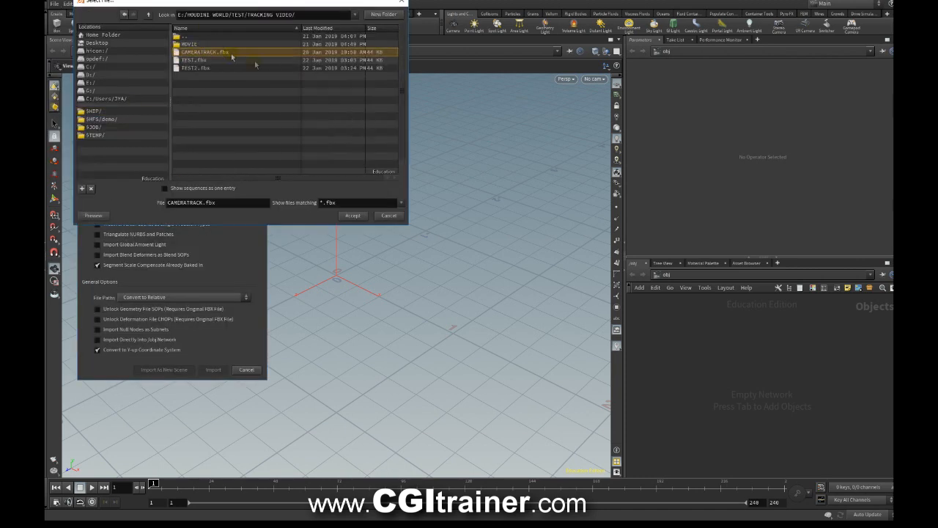
left_click(353, 215)
left_click(165, 372)
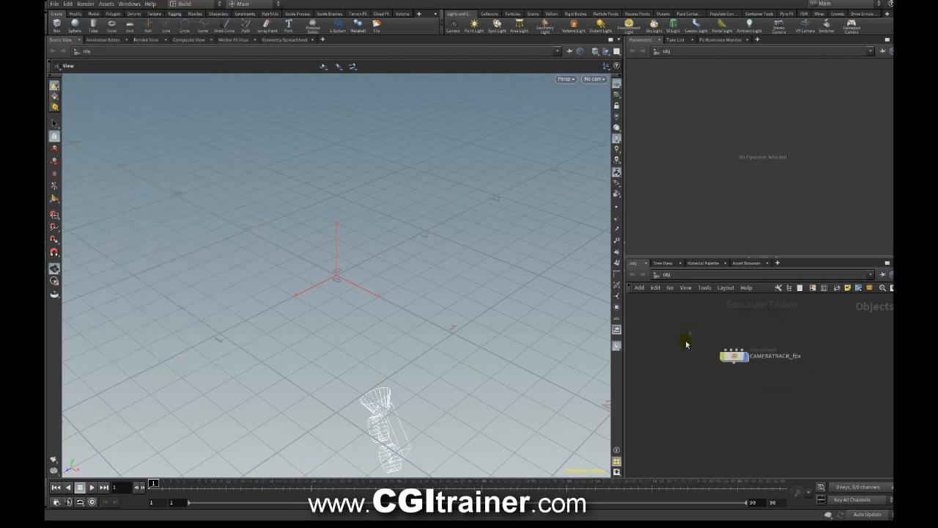
Step: Inside the CAMERATRACK_fbx subnetwork, connect Sub-Network Input #1 to Camera1, and return to the object level
mouse_move(751, 354)
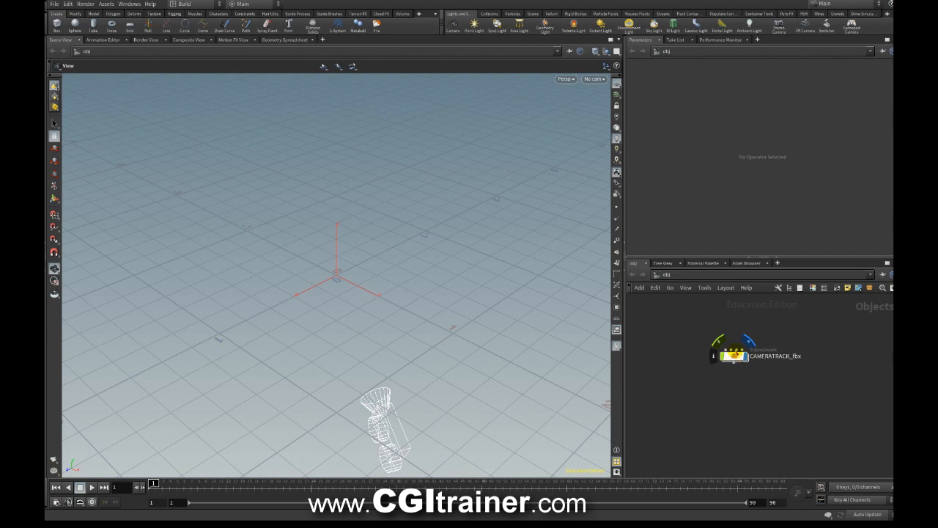
double_click(732, 357)
left_click_drag(679, 457, 684, 390)
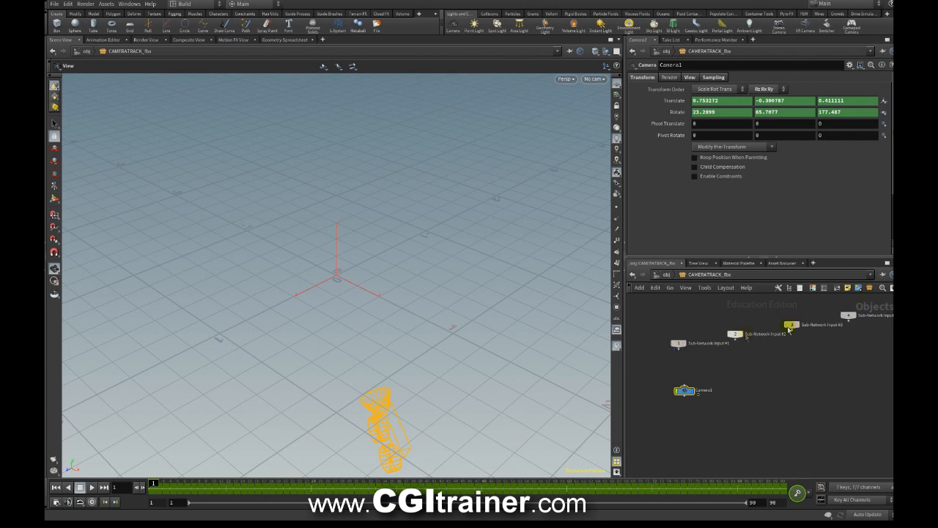
left_click(664, 275)
middle_click_drag(720, 423, 719, 469)
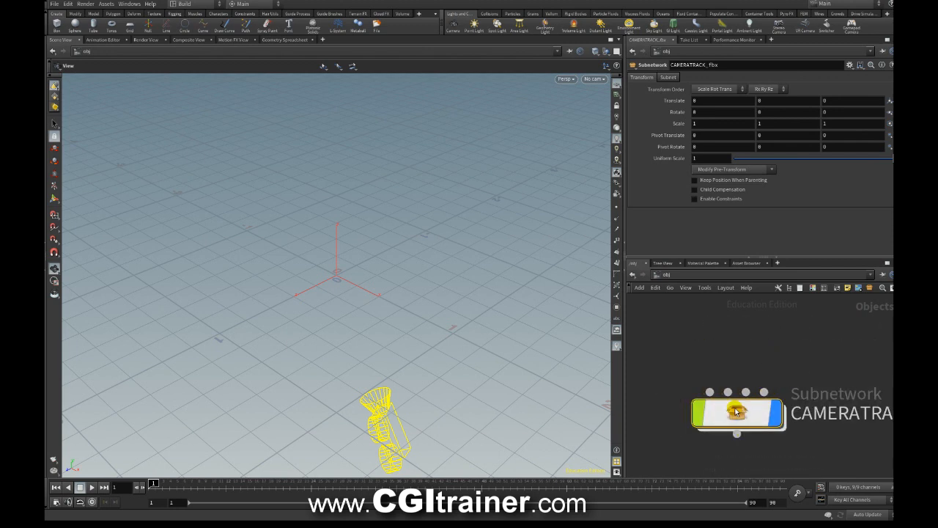
double_click(740, 409)
left_click_drag(679, 350, 685, 387)
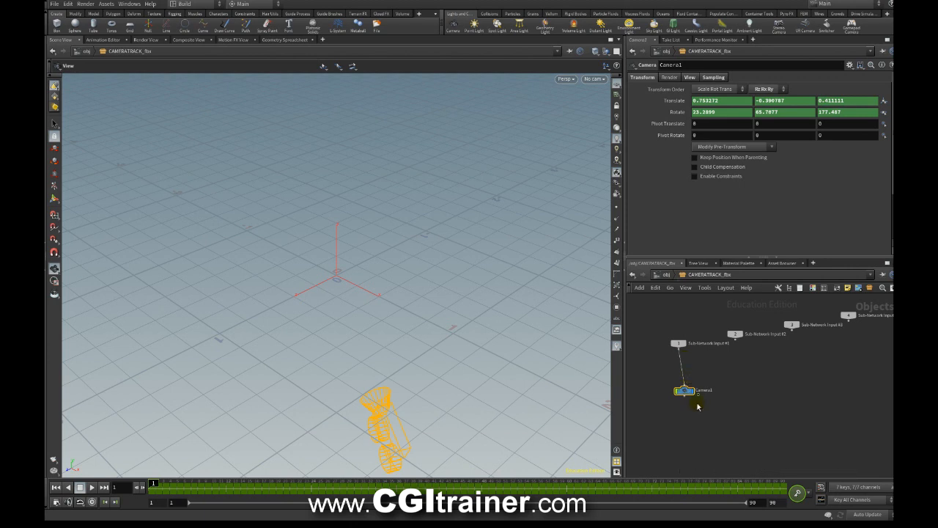
left_click(665, 275)
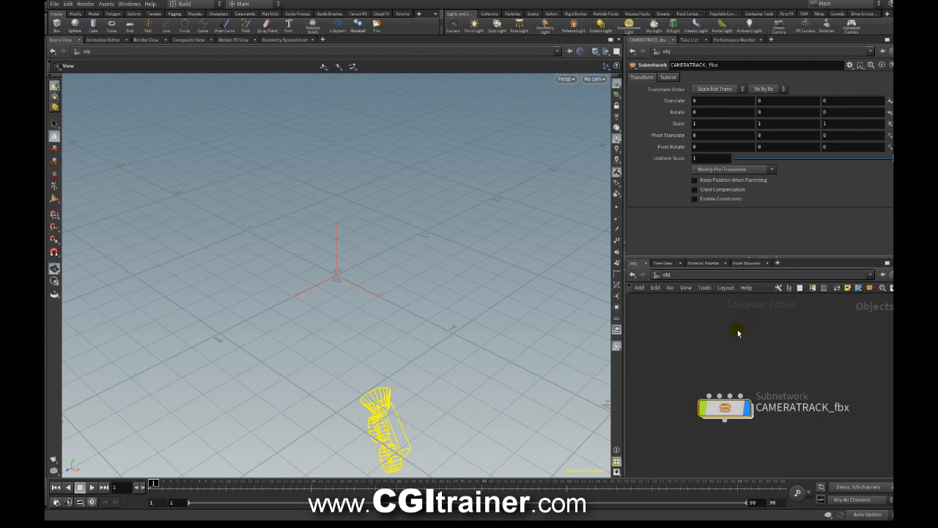
Step: Add a Null node above CAMERATRACK_fbx and connect its output to the subnetwork's first input
left_click(719, 318)
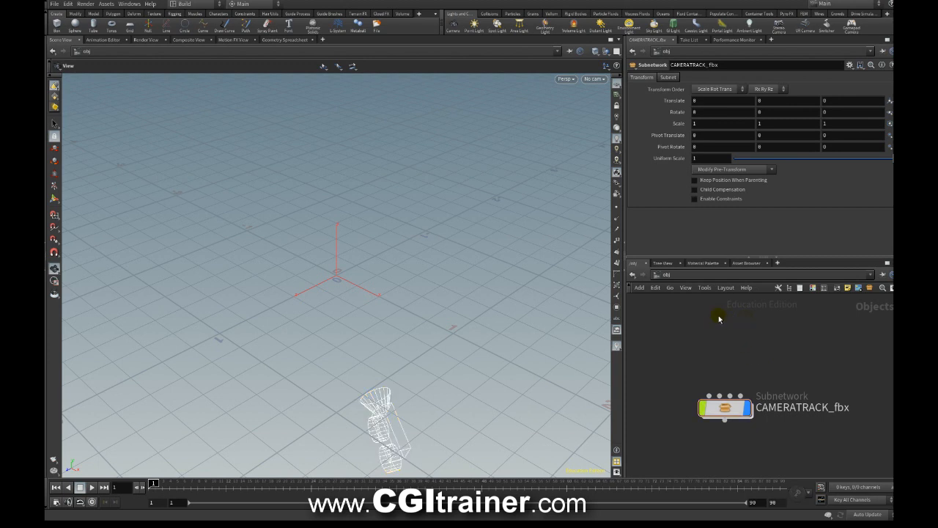
key("Tab")
type("nu")
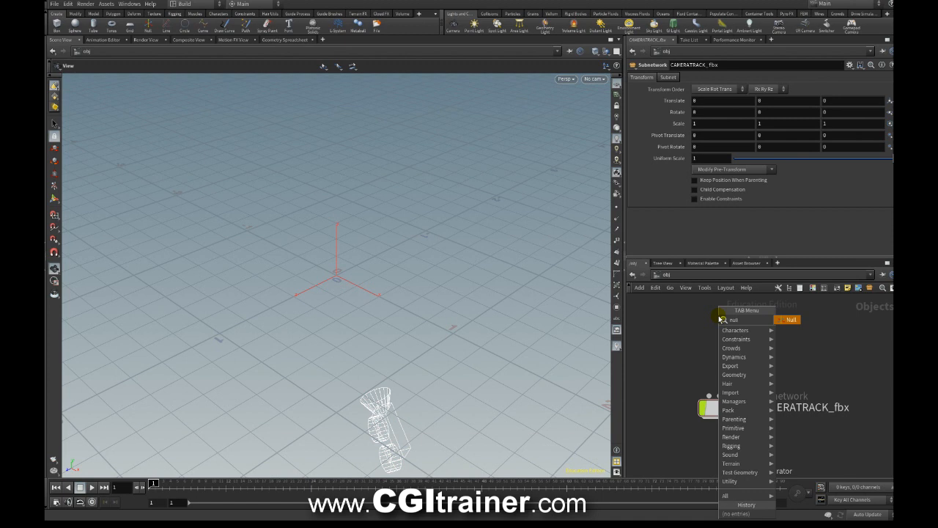
key("Return")
left_click(718, 319)
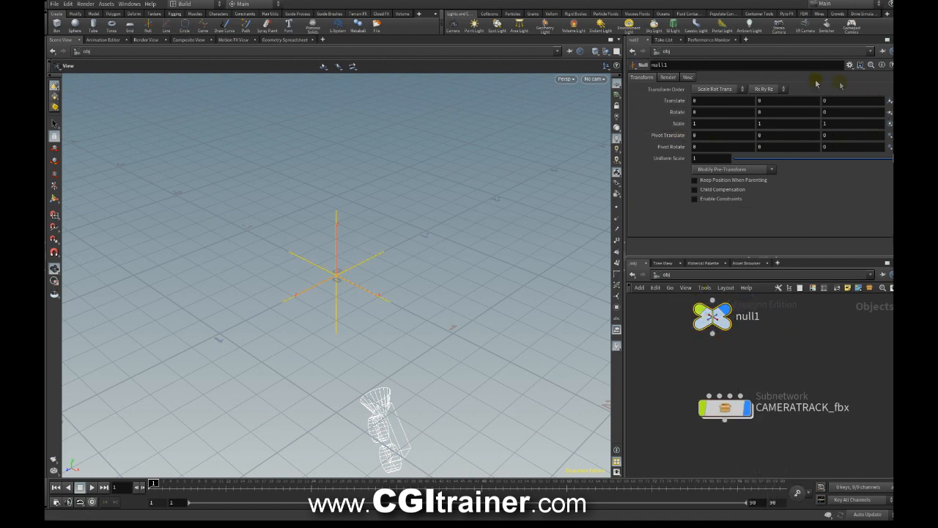
mouse_move(709, 396)
left_mouse_down()
mouse_move(718, 372)
mouse_move(712, 333)
left_mouse_up()
key("l")
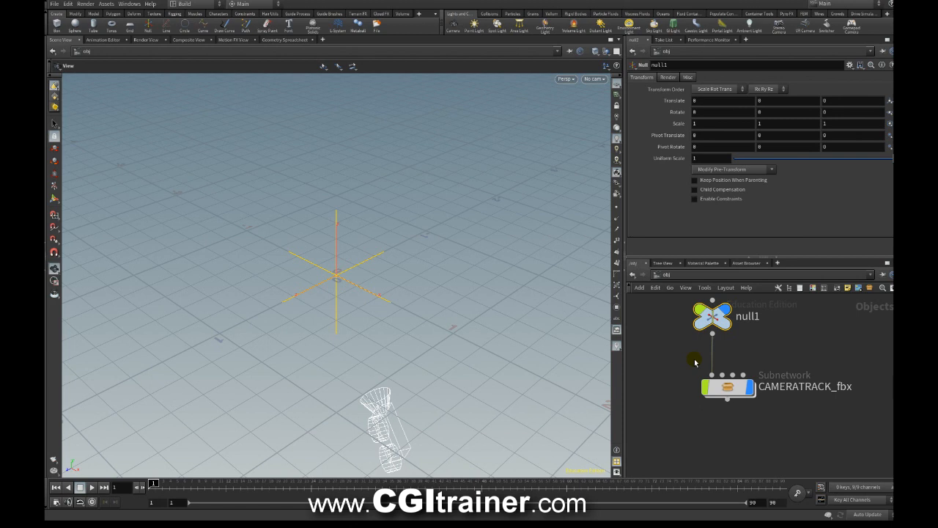
left_click_drag(712, 318, 712, 322)
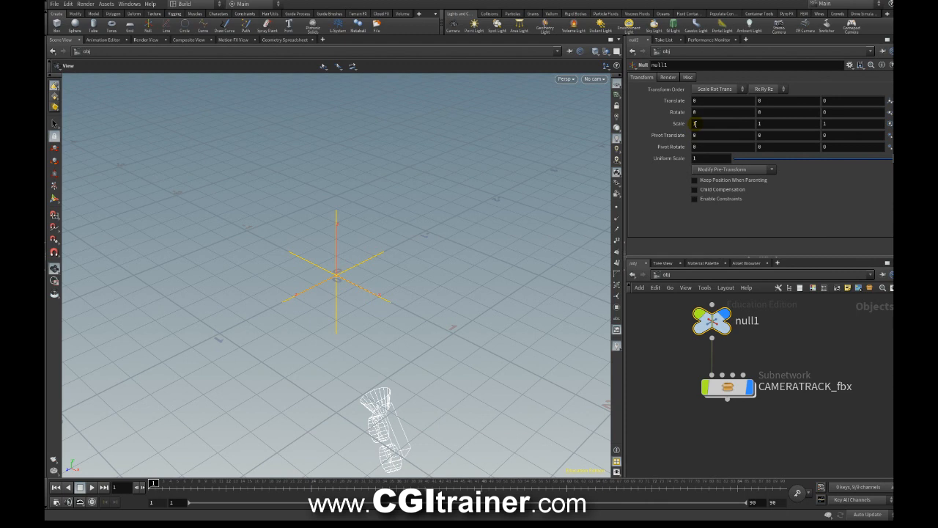
Step: Set null1's Y scale to -1 to flip the imported camera upright
left_click(772, 126)
type("-1")
key("Return")
left_click_drag(408, 340, 525, 320)
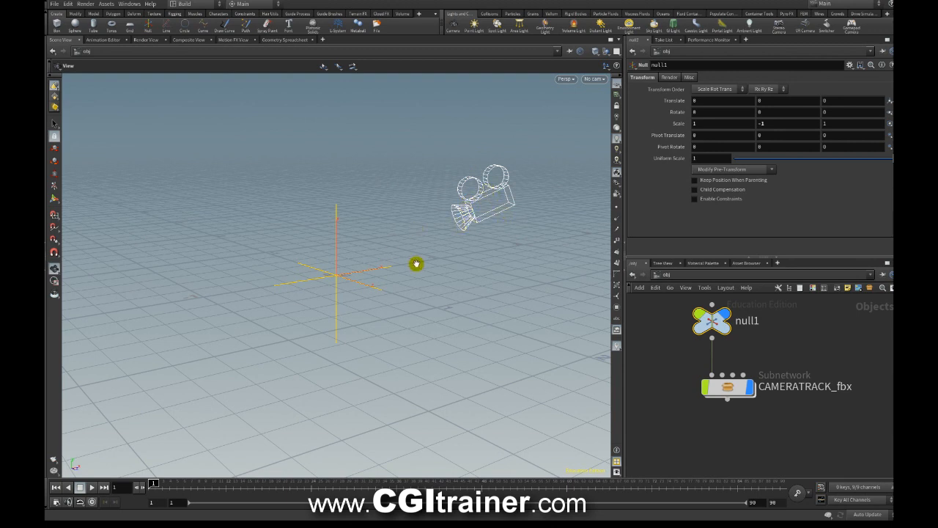
Step: Set Camera1's background image to the TRACK_$F6.png sequence in the MOVIE folder and look through Camera1 in the viewport
double_click(731, 390)
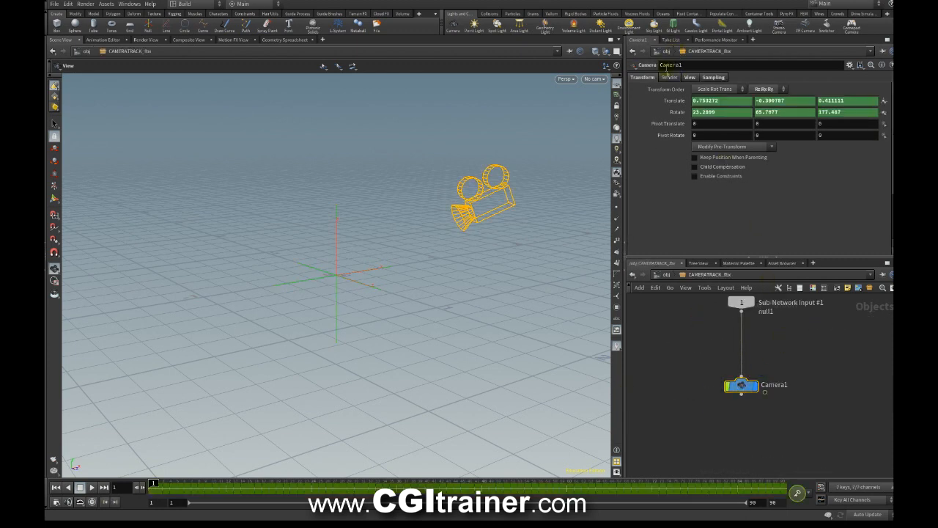
left_click(689, 77)
left_click(883, 211)
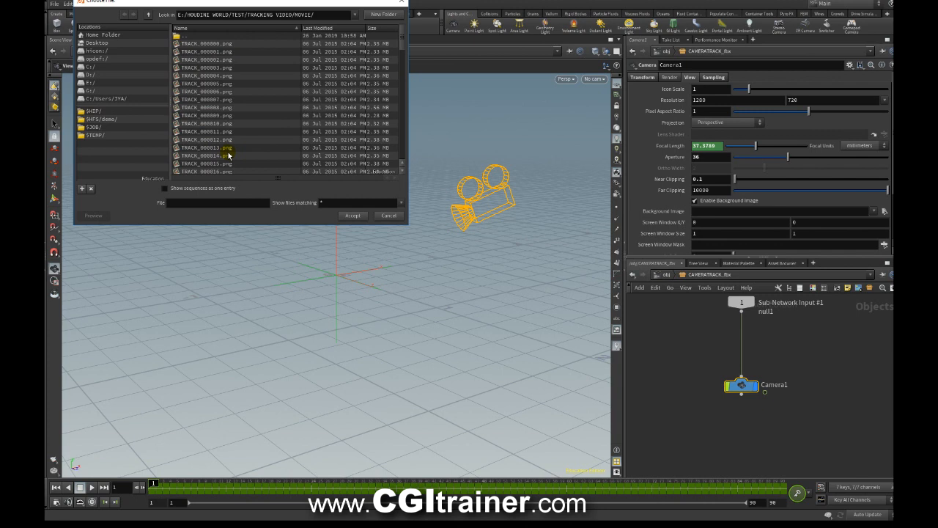
left_click(164, 188)
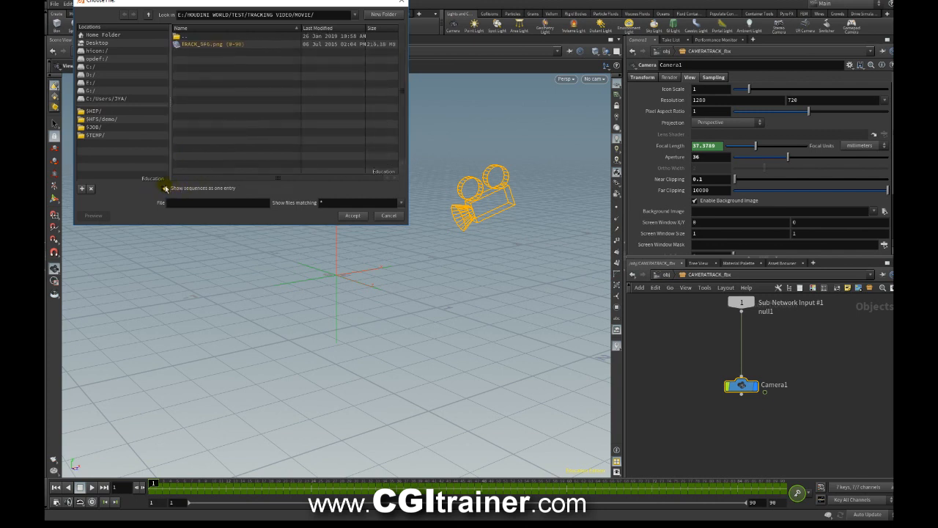
left_click(218, 45)
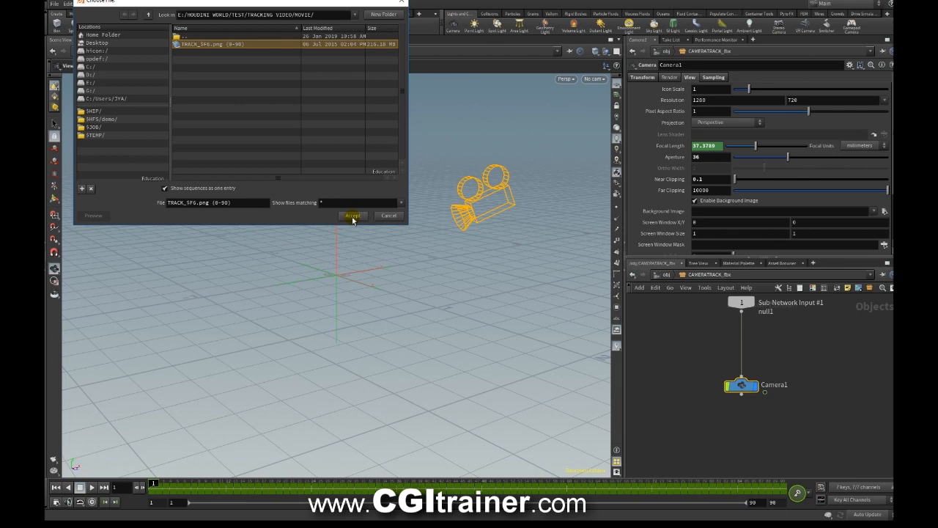
left_click(352, 217)
left_click(593, 78)
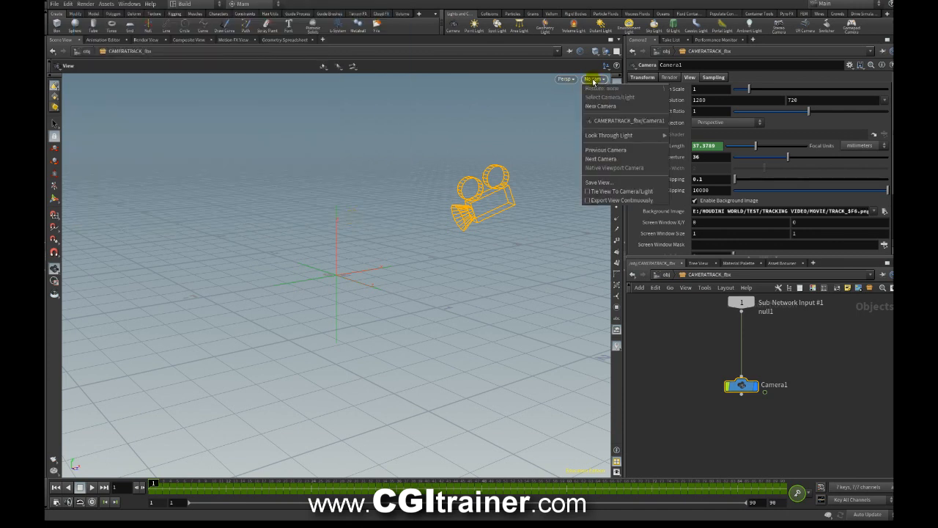
left_click(645, 121)
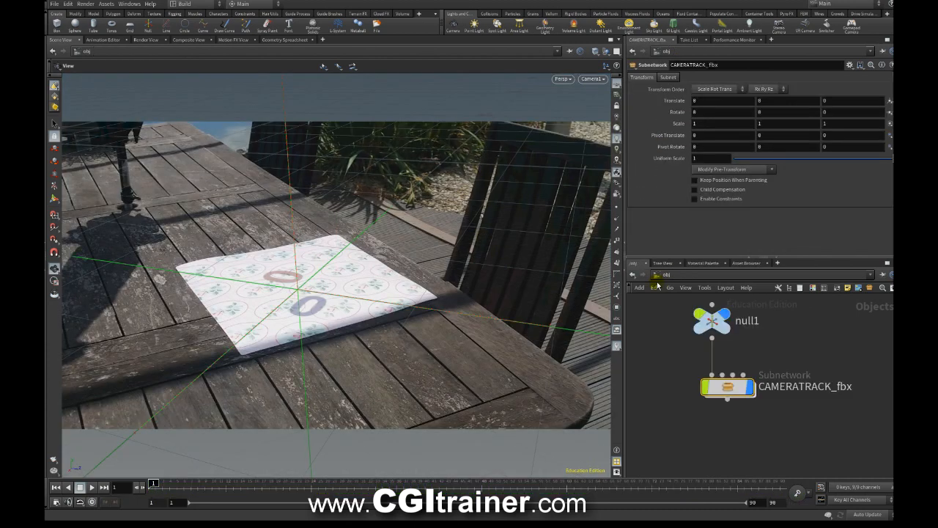
Step: Set null1's Y rotation to -40 and refine its alignment with the white mat freehand using the Rotate tool
left_click(703, 320)
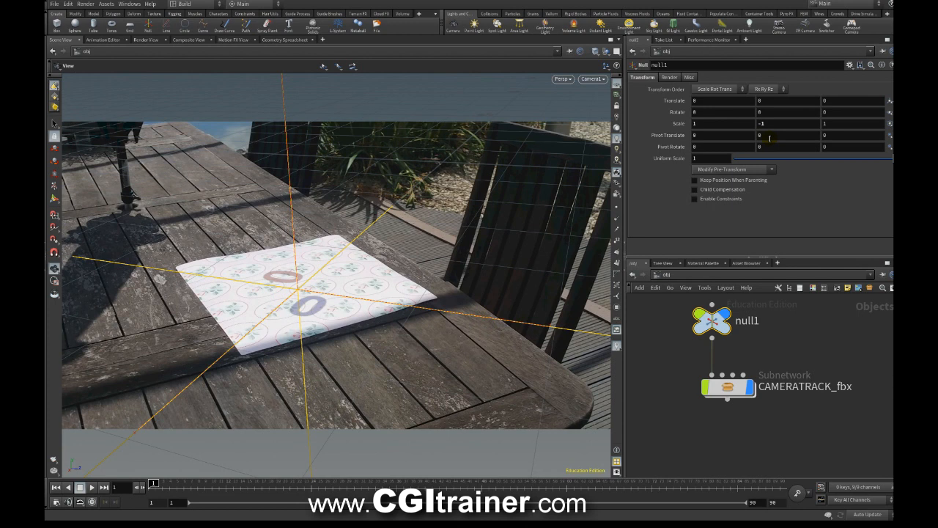
left_click(765, 112)
type("-42")
key("Return")
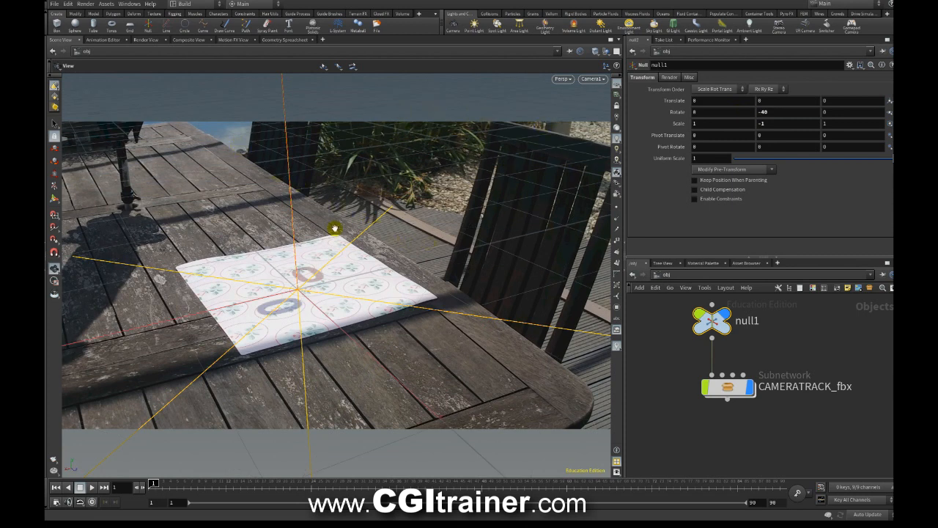
left_click(56, 161)
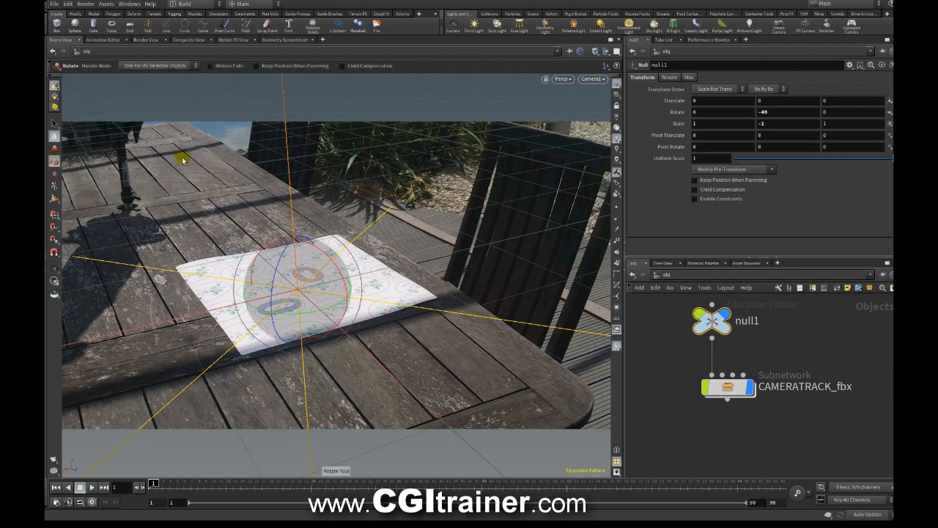
left_click_drag(330, 300, 311, 302)
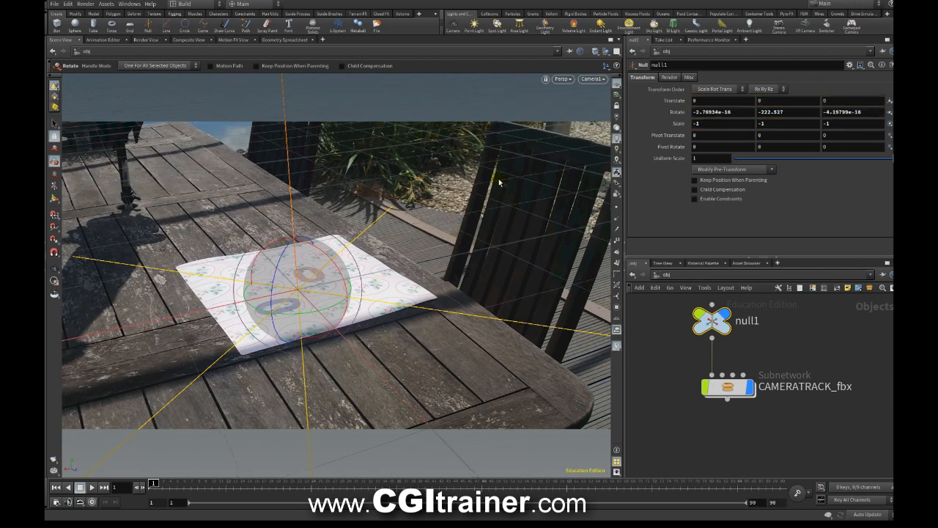
Step: Set null1's rotation to 0, -42.6, 0, and hide the null and the reference grid in the viewport
left_click(617, 83)
left_click(617, 84)
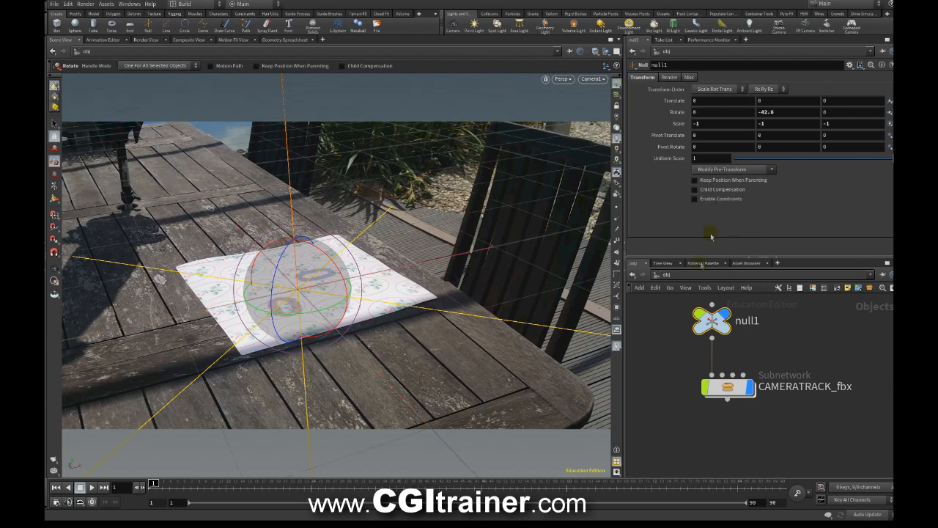
left_click(726, 314)
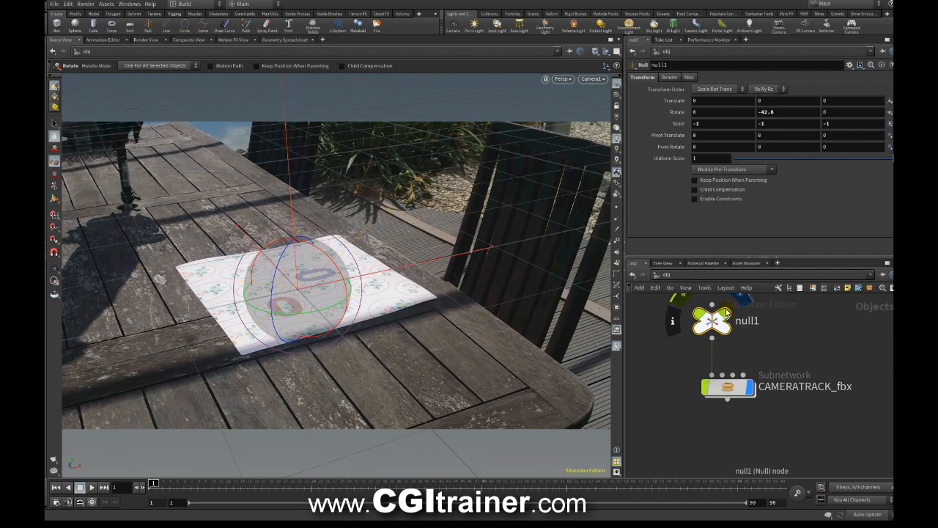
left_click(614, 86)
key("s")
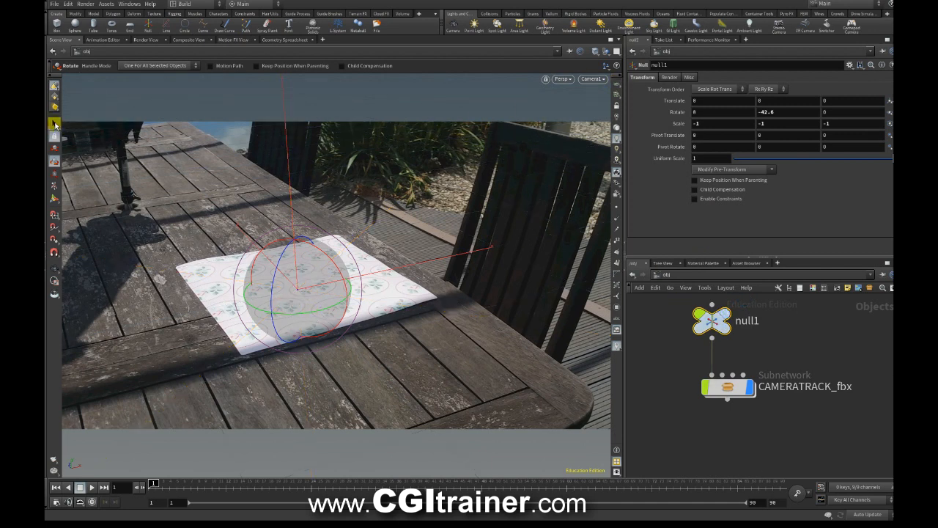
Step: Create a polygon grid object at the origin and scale it down uniformly to fit within the white mat
left_click(129, 27, "ctrl")
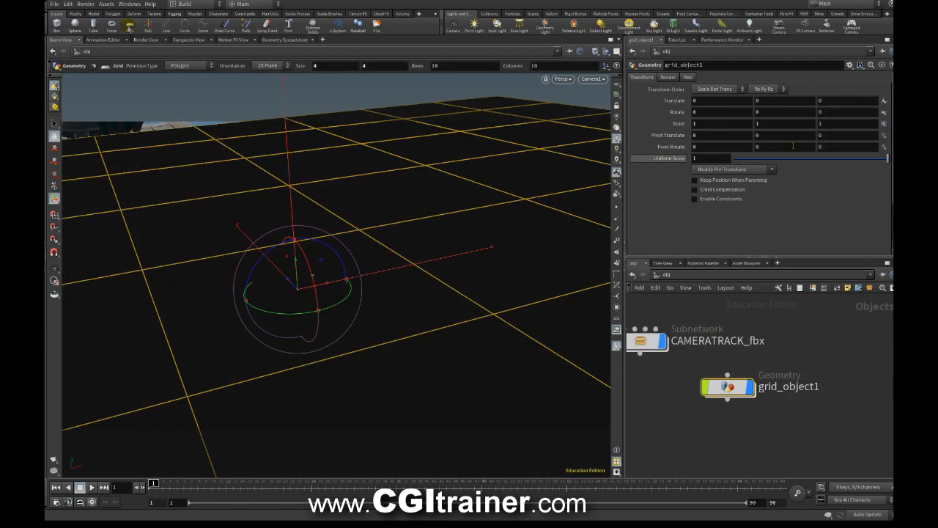
left_click_drag(886, 159, 746, 169)
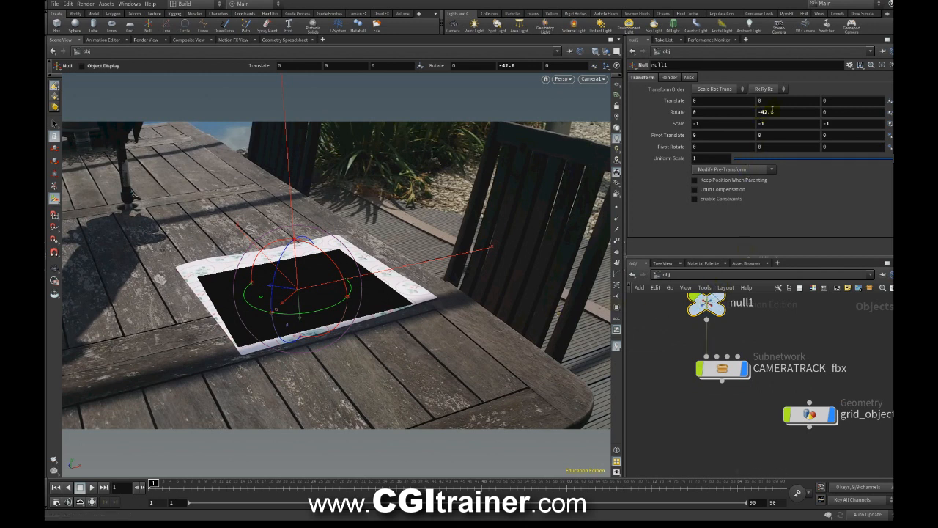
Step: Fine-tune null1's Y rotation so the grid lines up with the mat, and play the sequence to check the track
middle_click_drag(771, 111, 777, 142)
left_click(91, 486)
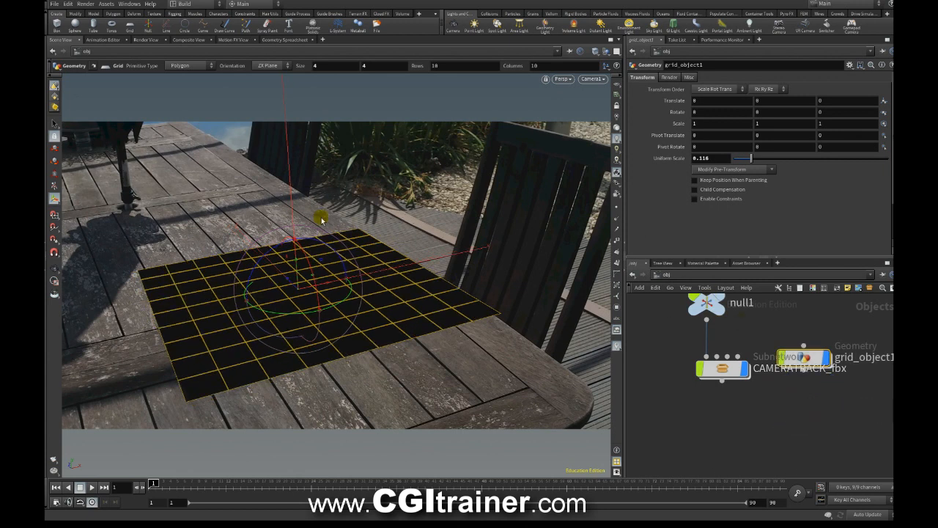
Step: Add the Pig Head test geometry at the scene origin on the grid
key("Tab")
mouse_move(343, 420)
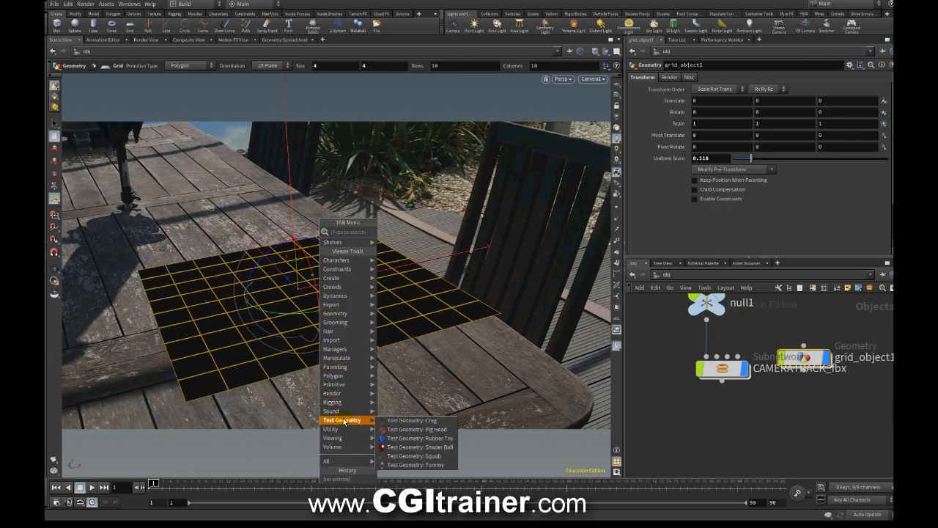
left_click(419, 428)
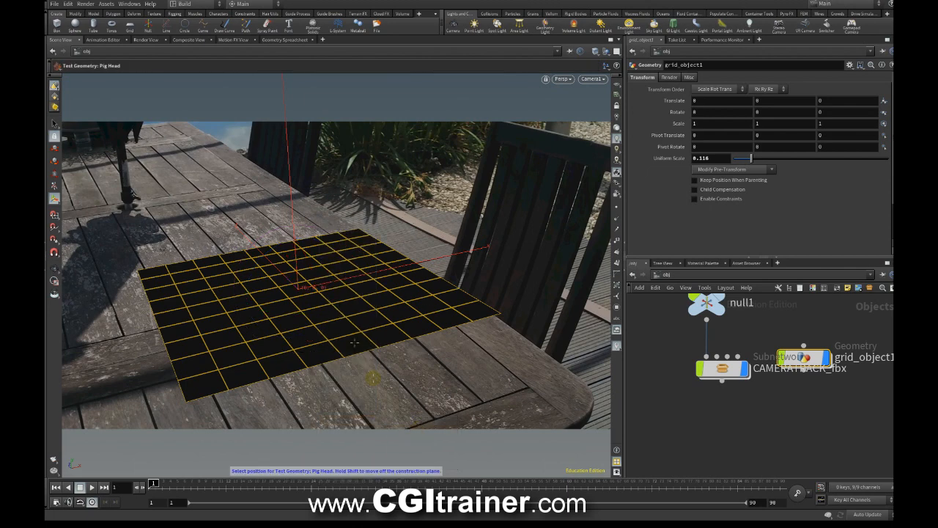
left_click(299, 282)
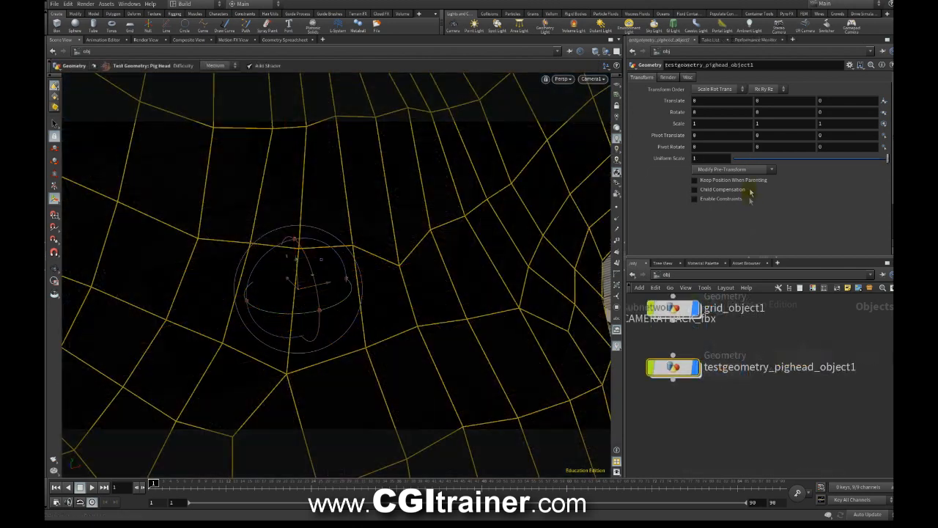
Step: Scale the pig head uniformly to 0.092, raise it about 0.122 in Y and rotate it about -182 degrees around Y
left_click_drag(886, 158, 746, 171)
left_click_drag(293, 240, 290, 183)
left_click_drag(317, 213, 498, 155)
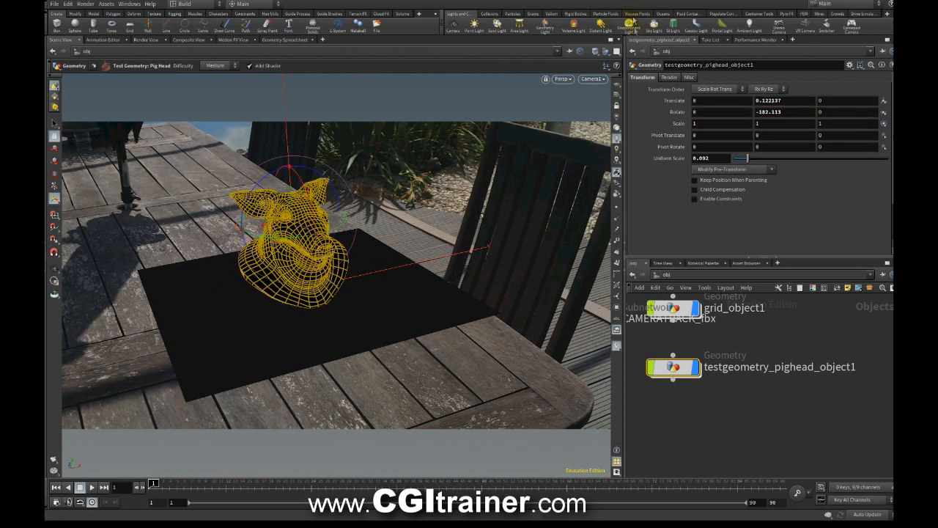
Step: Add an environment light to the scene
left_click(629, 28)
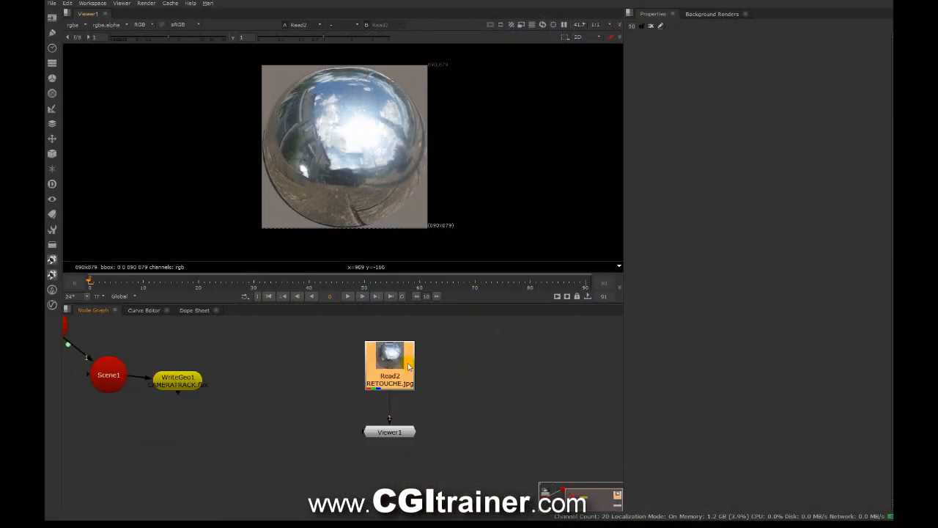
Step: In Nuke, add a SphericalTransform to the RETOUCHE.jpg mirror ball image, outputting a lat-long map with output rz set to -40
key("Tab")
type("sp")
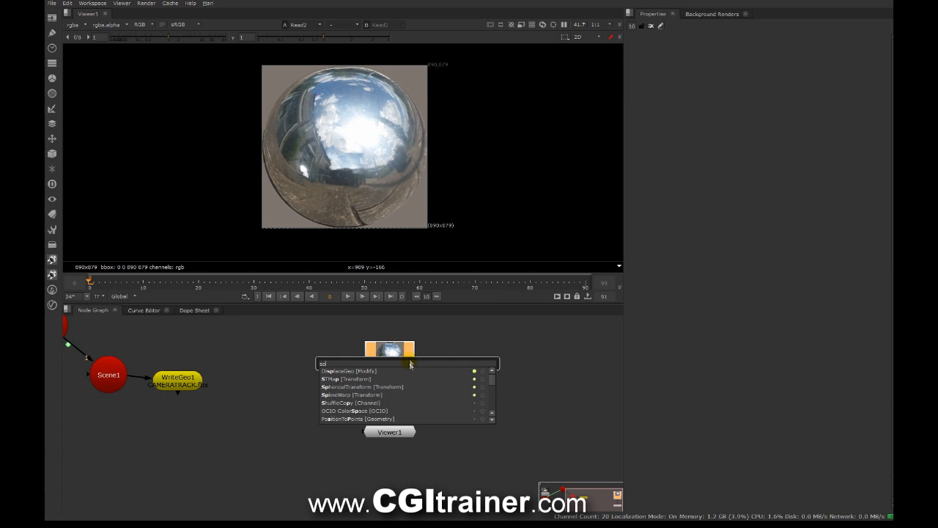
left_click(356, 387)
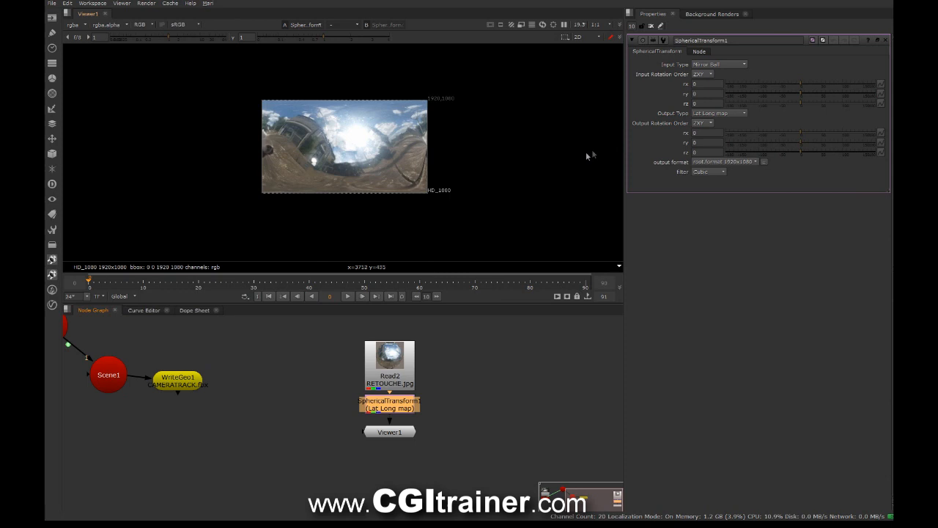
left_click_drag(700, 154, 673, 153)
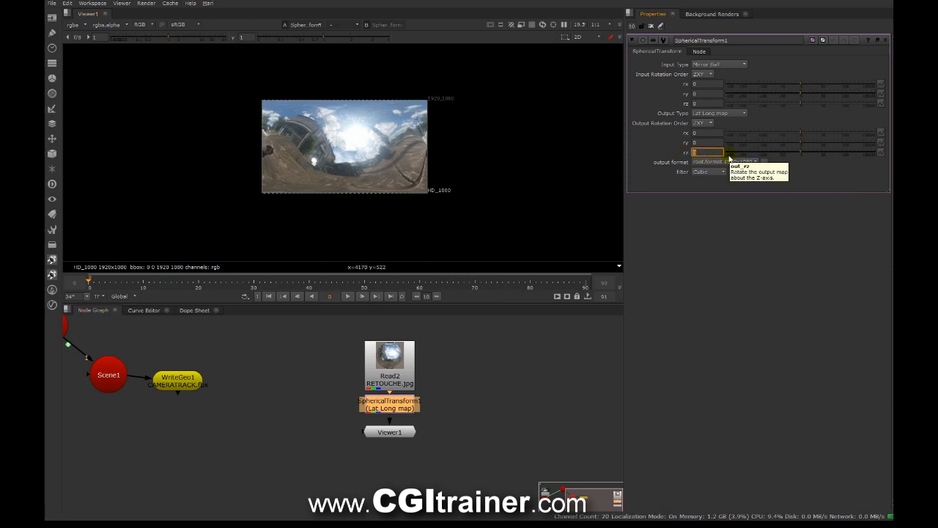
type("-40")
key("Return")
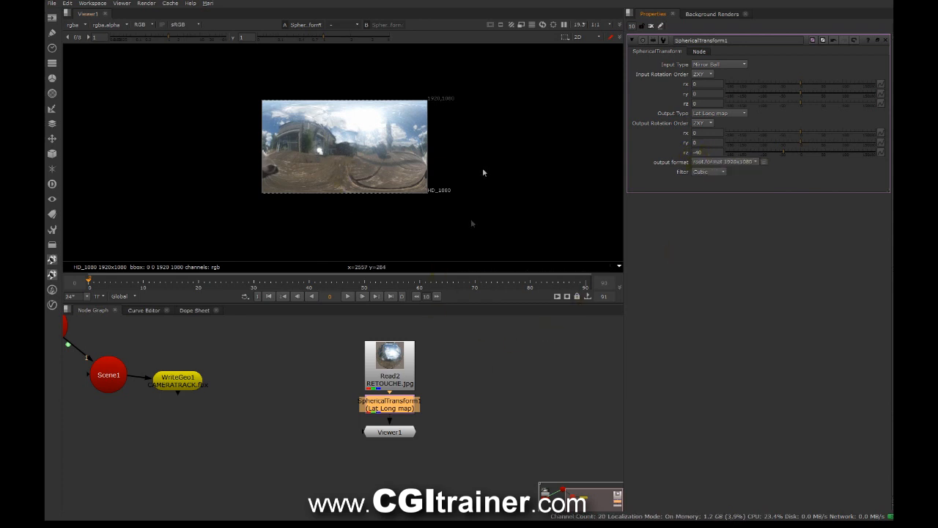
Step: Make room in the node graph and connect a new Write node to the SphericalTransform output
left_click_drag(407, 432, 407, 479)
left_click(489, 408)
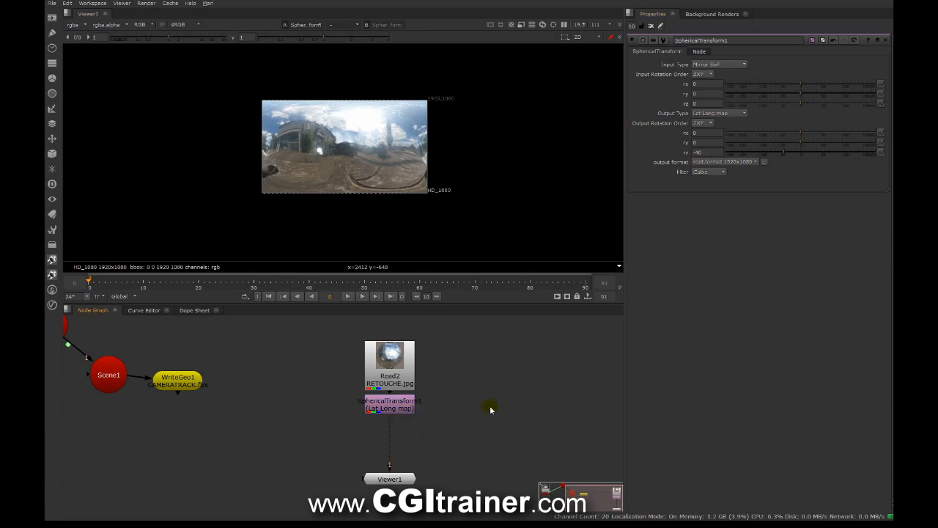
key("w")
left_click_drag(488, 394, 410, 405)
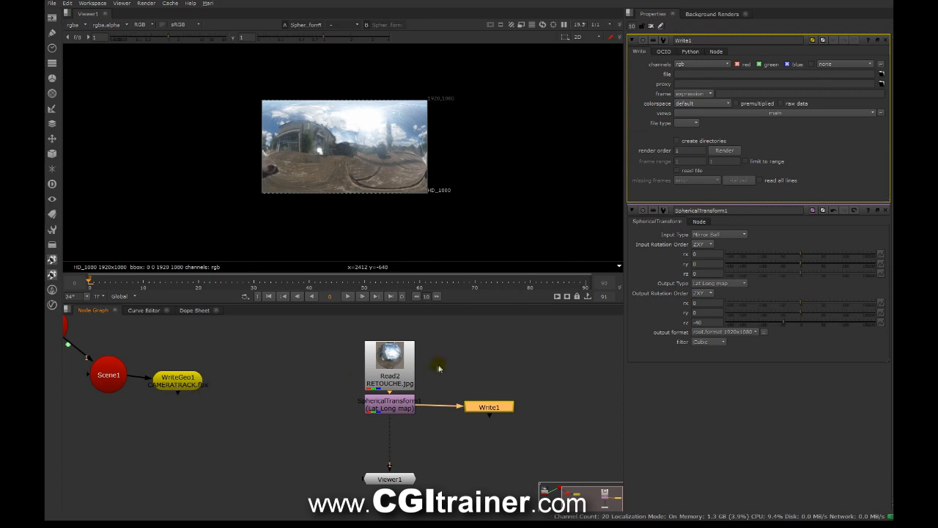
left_click_drag(499, 409, 467, 406)
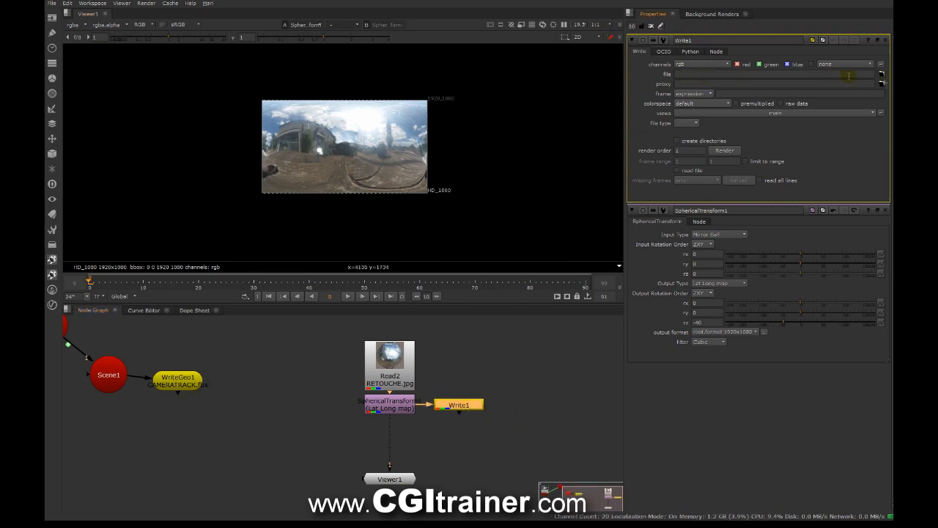
Step: Set the Write node's output file to BACKENV.png in the TRACKING VIDEO folder and render frame range 1-1
left_click(881, 74)
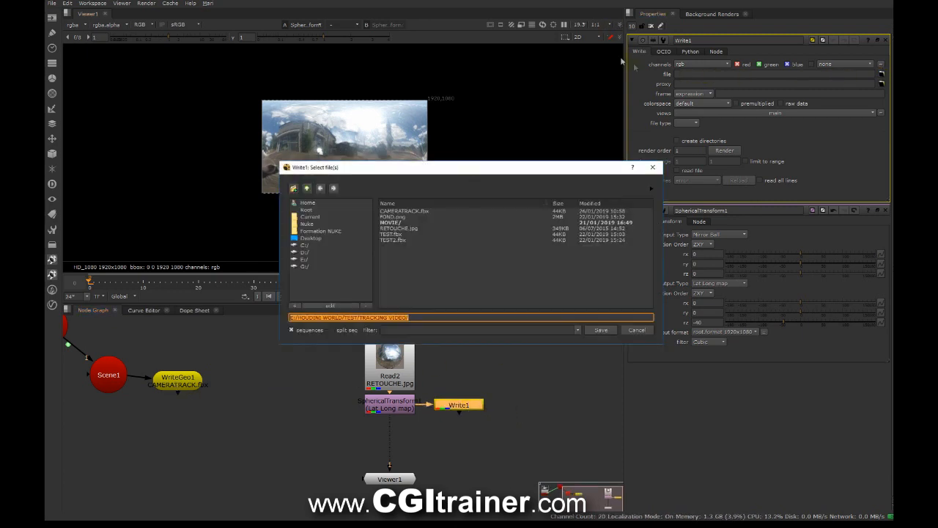
left_click(426, 317)
type("BACKENV.p")
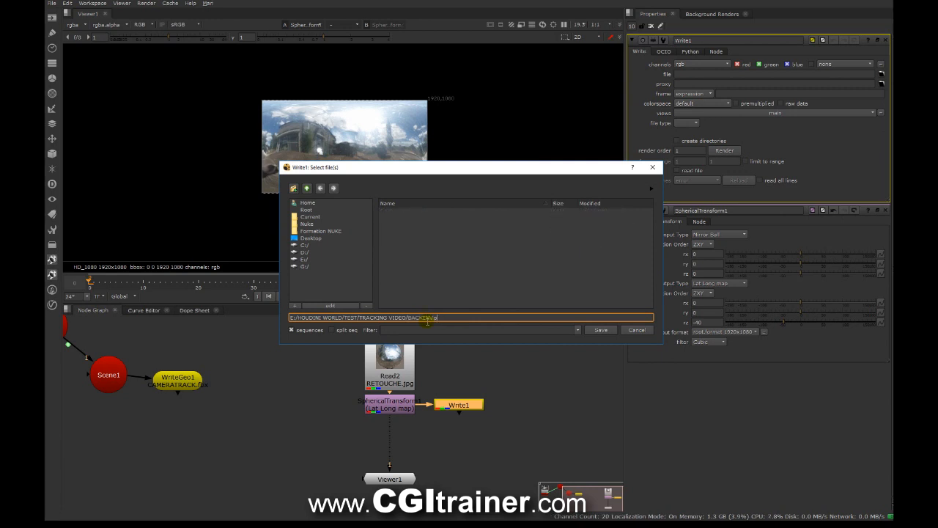
type("ng")
left_click(600, 330)
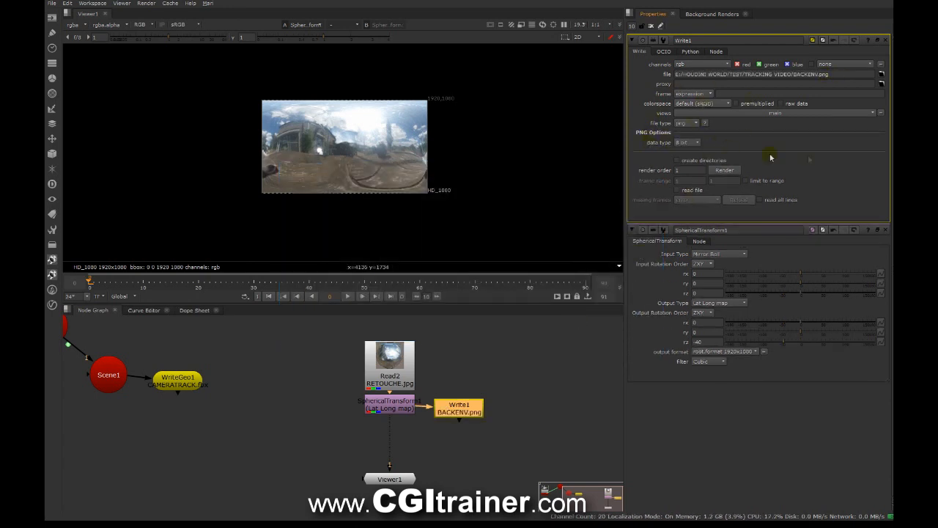
left_click(737, 168)
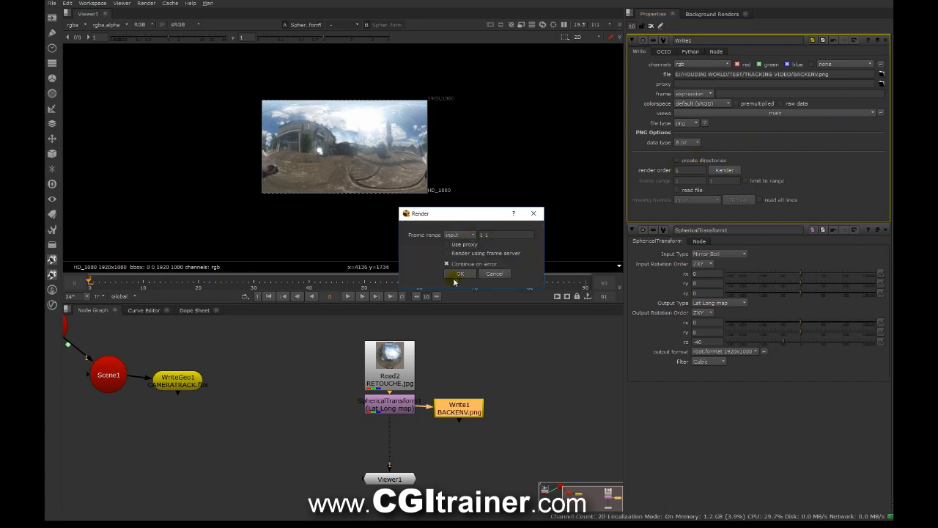
left_click(457, 274)
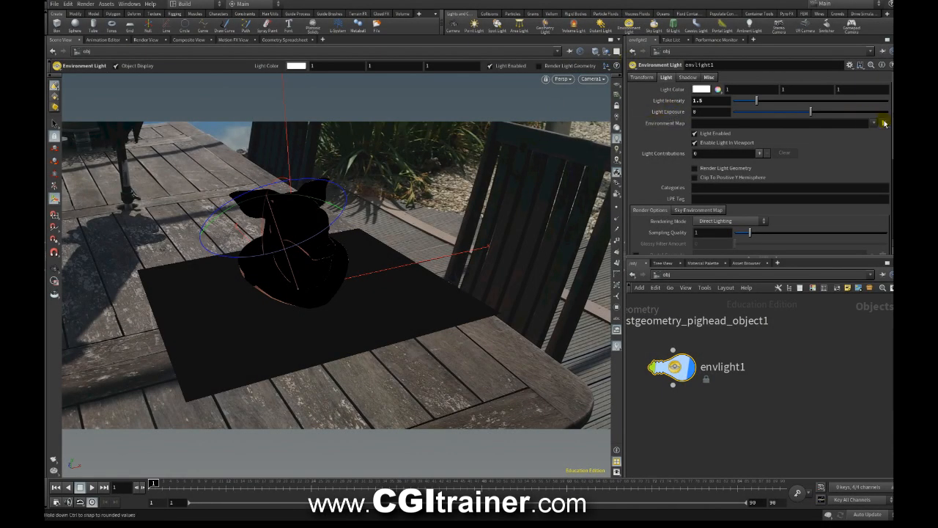
Step: Switch to Houdini and load BACKENV.png as the environment map of envlight1
left_click(883, 123)
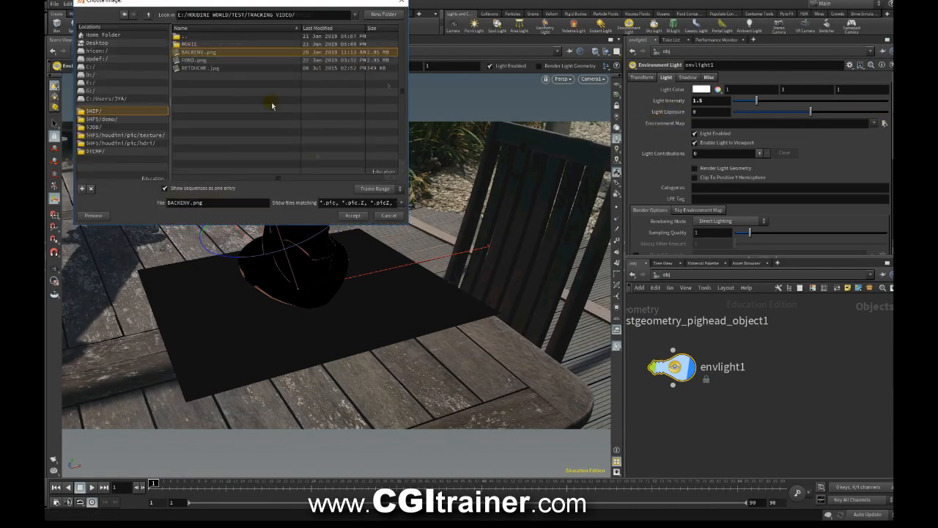
left_click(352, 215)
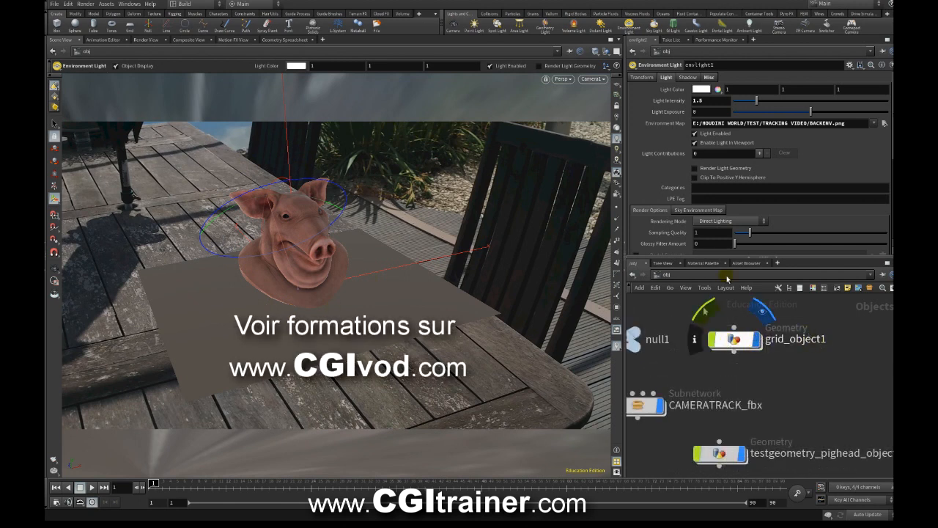
Step: Assign a shadow matte material to the grid under the pig head and play the sequence to check the integration
left_click(703, 262)
left_click_drag(698, 314, 698, 430)
left_click_drag(670, 400, 460, 310)
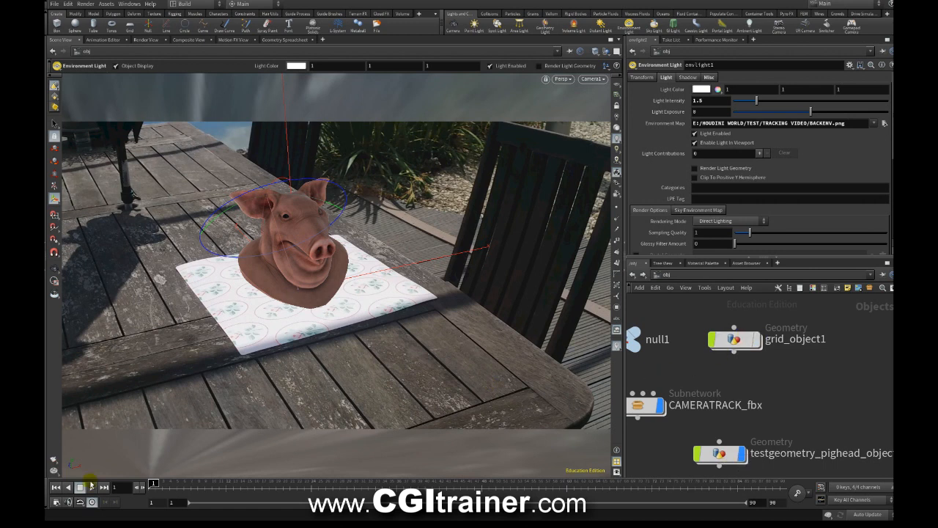
left_click(92, 486)
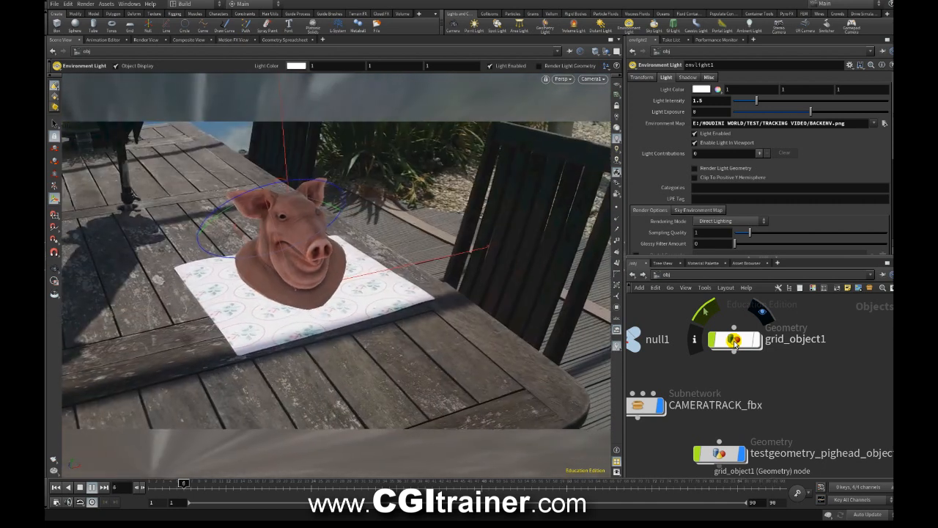
Step: Create a Mantra render node in the out network and place a duplicate of it alongside
left_click(666, 274)
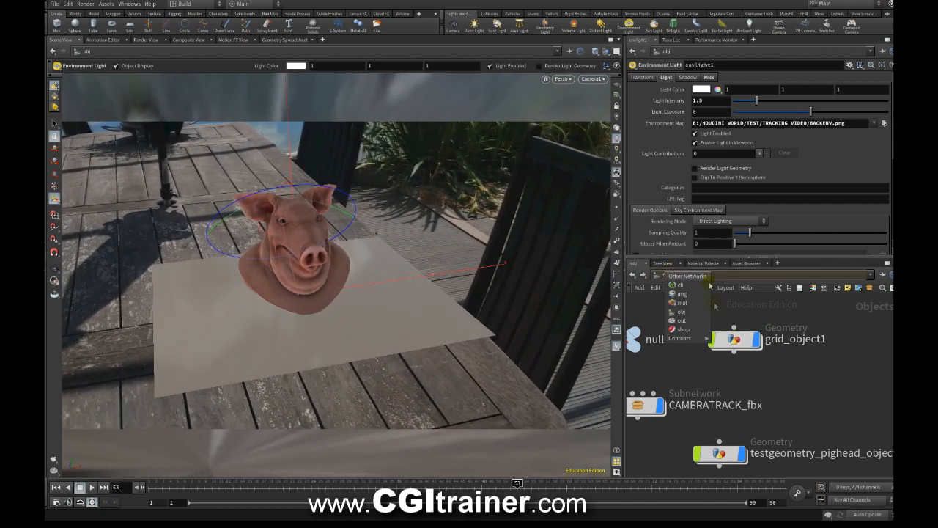
left_click(682, 320)
key("Tab")
mouse_move(696, 416)
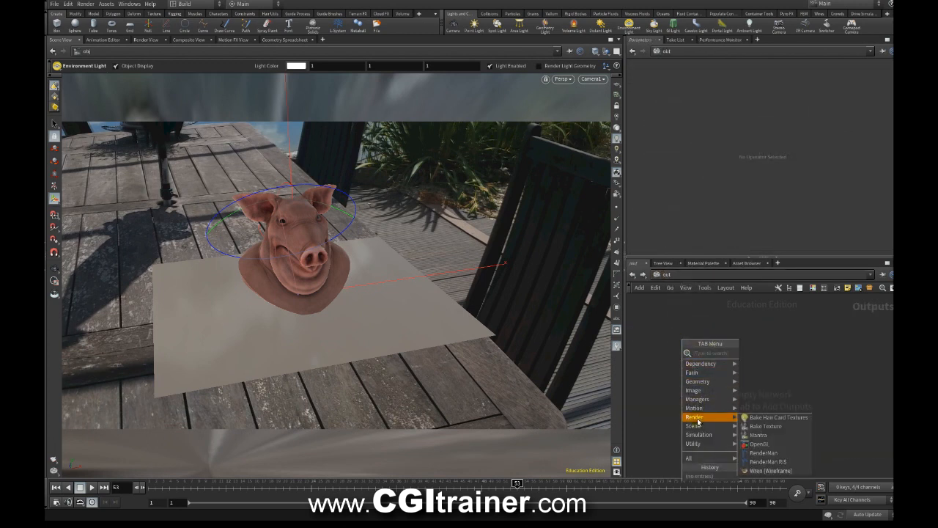
left_click(758, 435)
left_click(695, 331)
left_click_drag(696, 333, 689, 336)
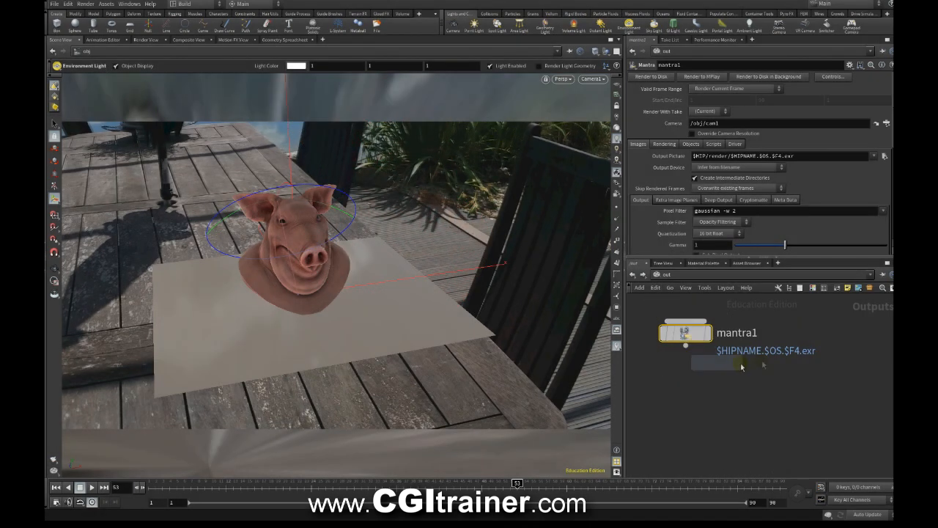
left_click(809, 331)
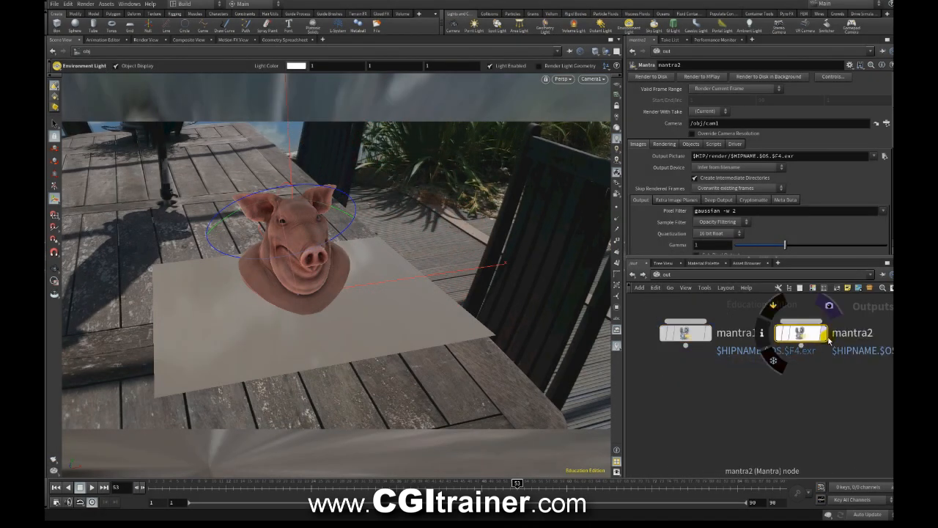
left_click_drag(812, 330, 818, 331)
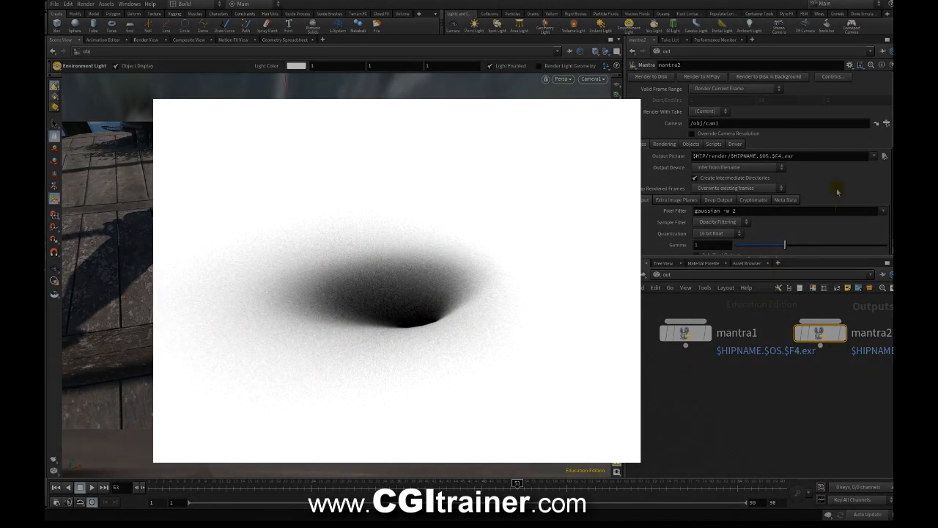
Step: Preview-render mantra1 in Render View through Camera1 of CAMERATRACK_fbx
left_click(681, 333)
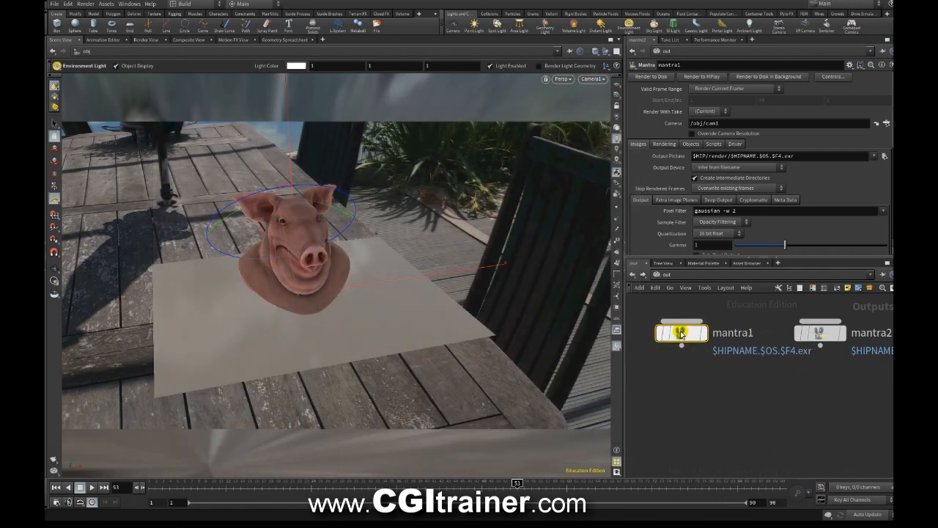
mouse_move(679, 335)
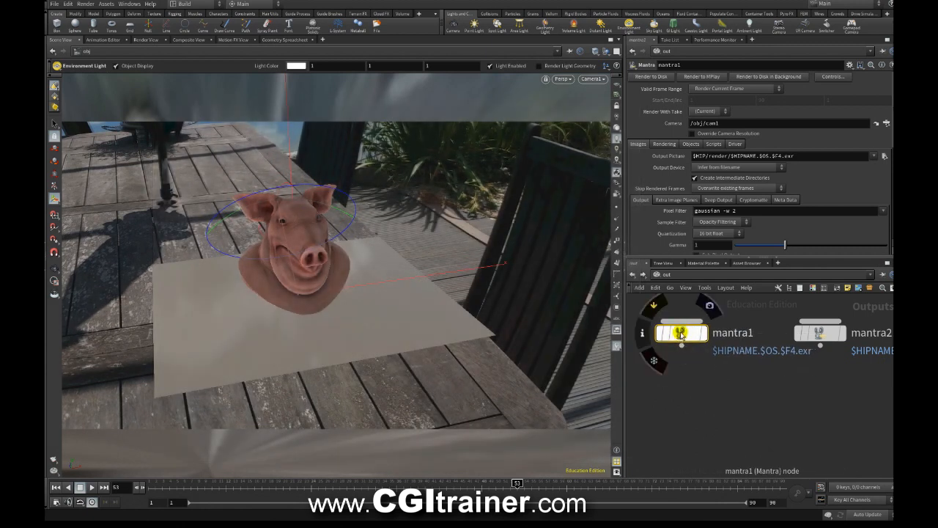
left_click(146, 40)
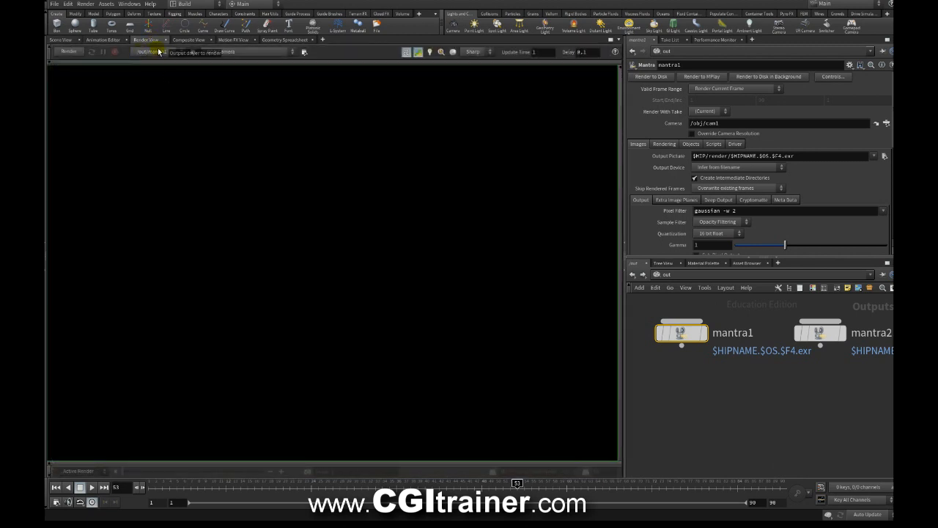
left_click(220, 51)
left_click(243, 79)
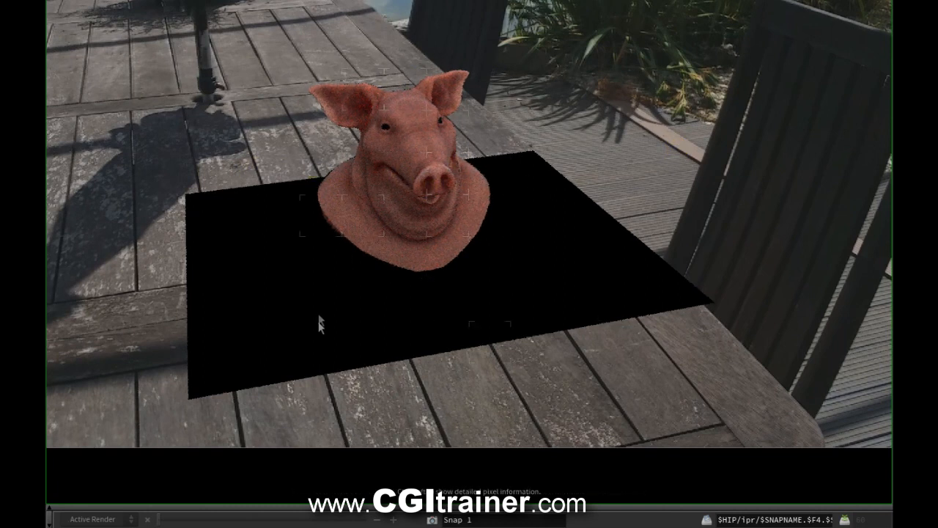
Step: Inspect the alpha channel of the rendered pig head and grid, and return to the colour display
left_click(50, 510)
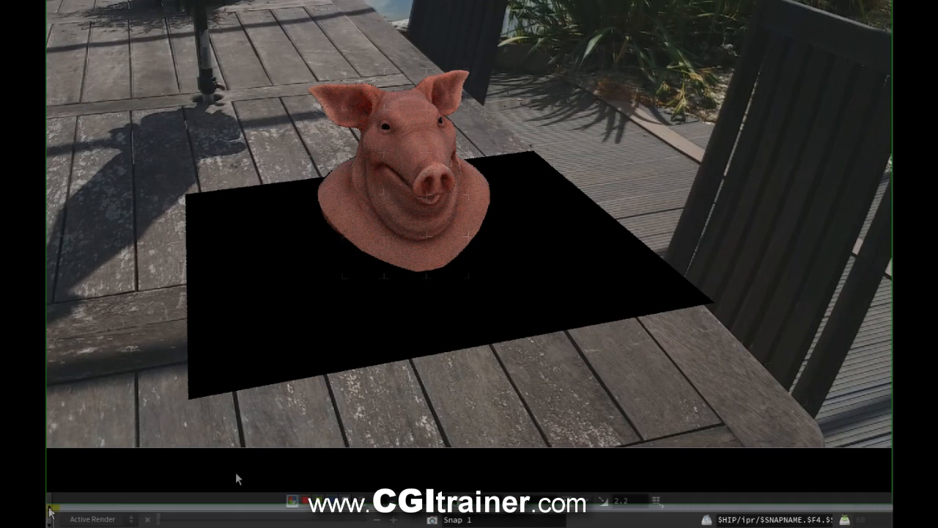
key("a")
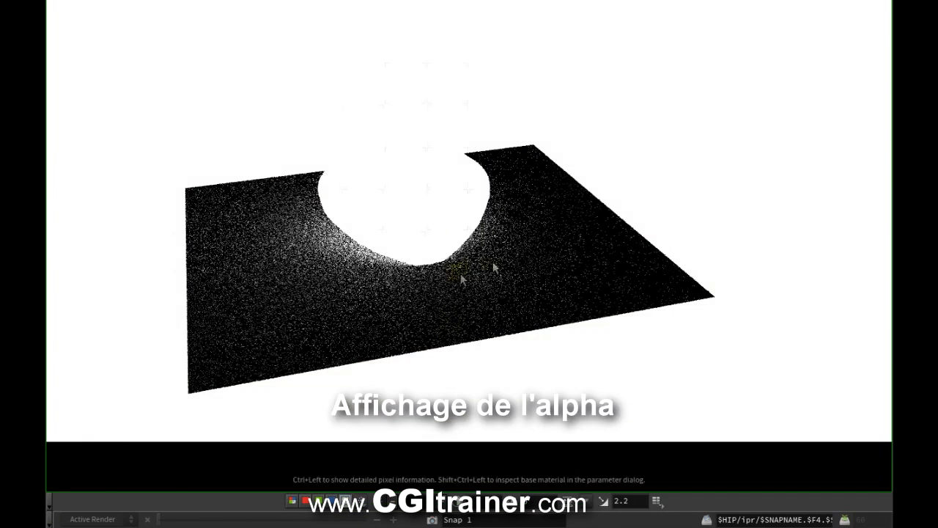
left_click(296, 505)
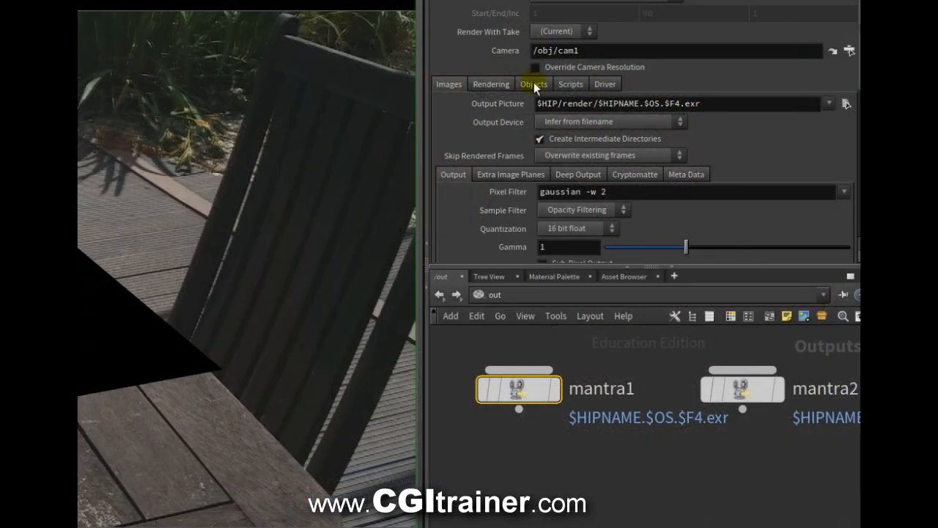
Step: Limit mantra1's Candidate Objects to testgeometry_pighead_object1
mouse_move(519, 390)
left_click(534, 83)
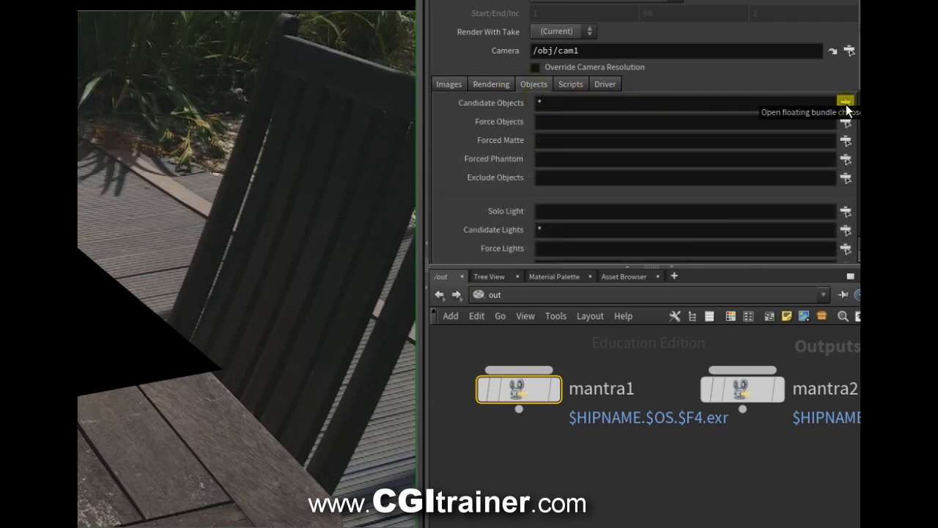
left_click(846, 103)
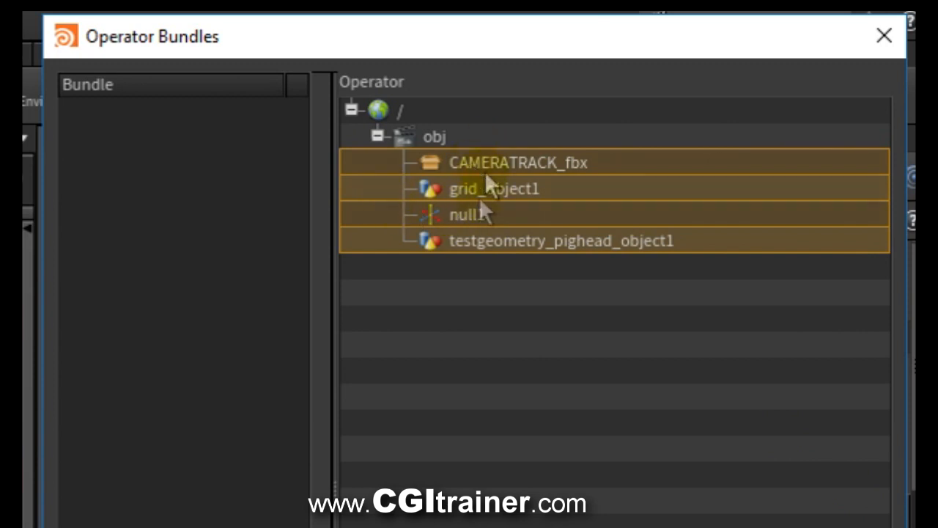
left_click(511, 244)
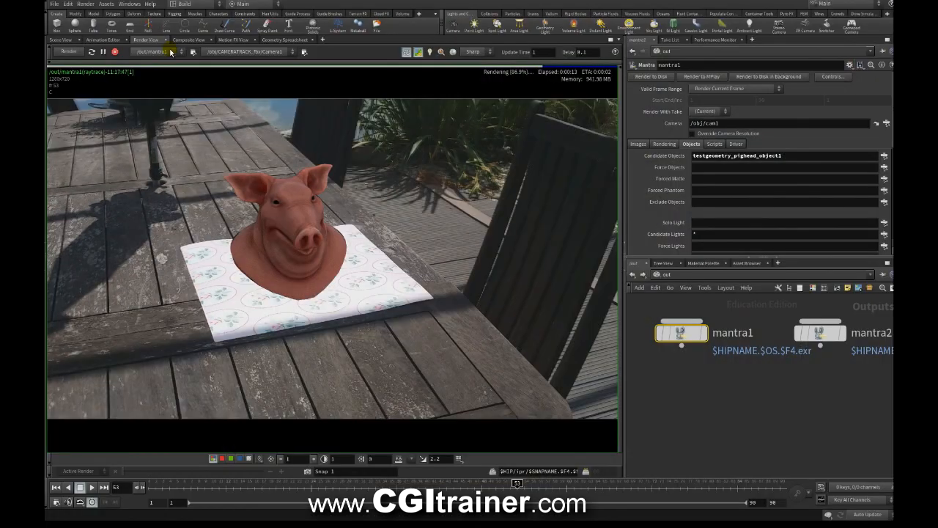
Step: Switch the render preview to mantra2 and set its Forced Phantom to testgeometry_pighead_object1
left_click(151, 52)
left_click(151, 69)
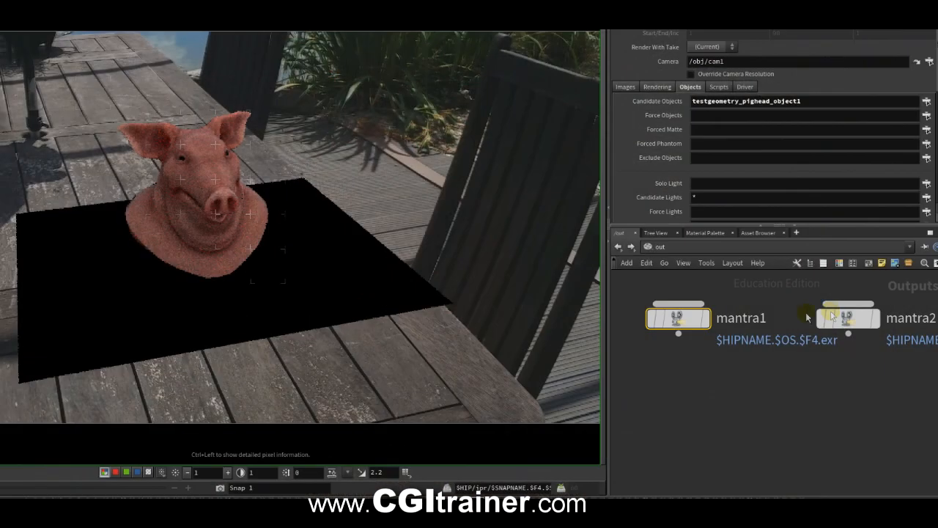
mouse_move(853, 320)
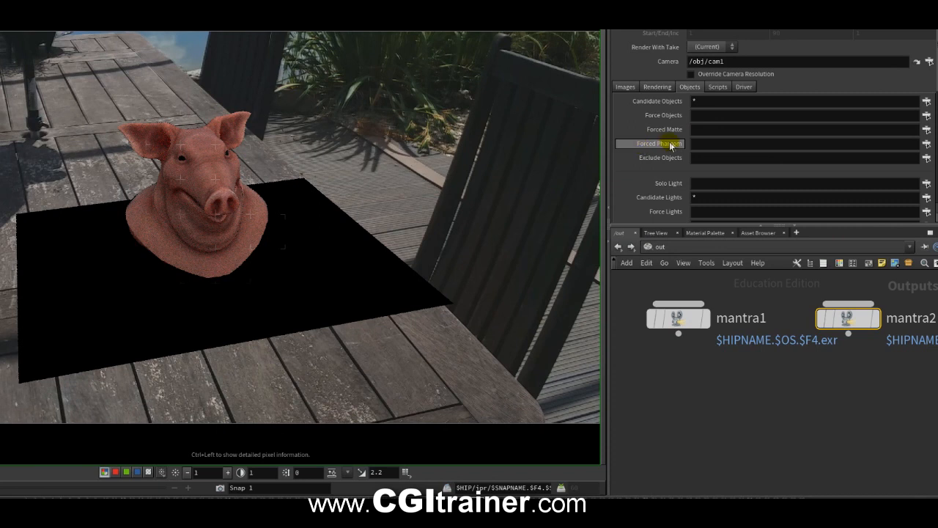
left_click(926, 144)
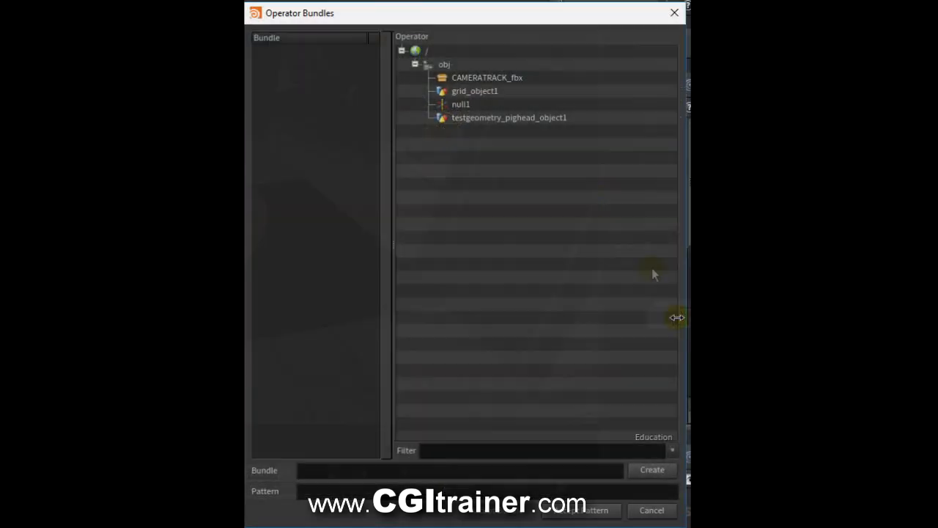
left_click(495, 117)
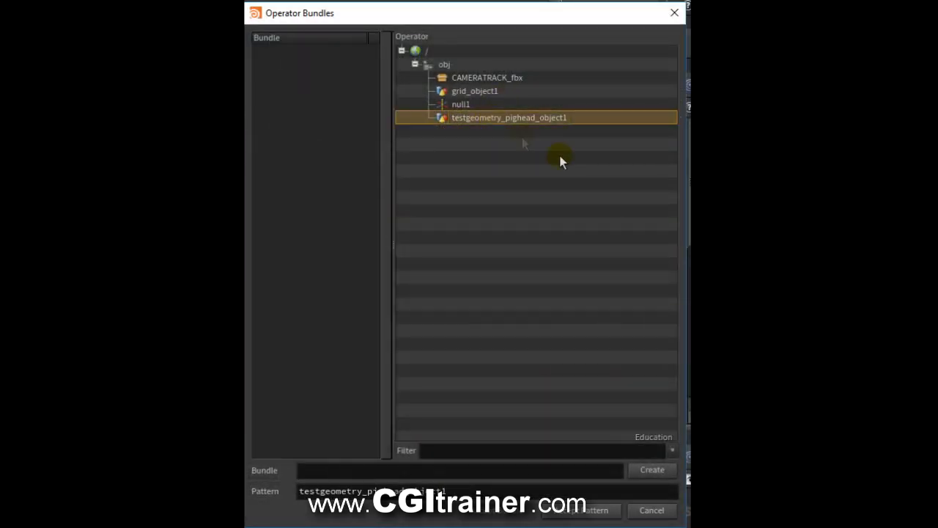
left_click(574, 511)
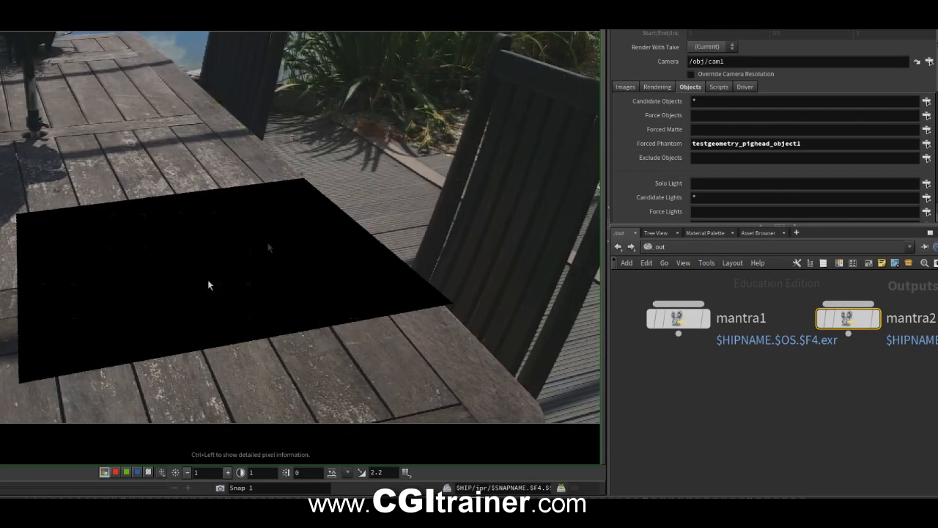
Step: Inspect the shadow render's alpha channel and toggle Camera1's Enable Background Image option
left_click(148, 473)
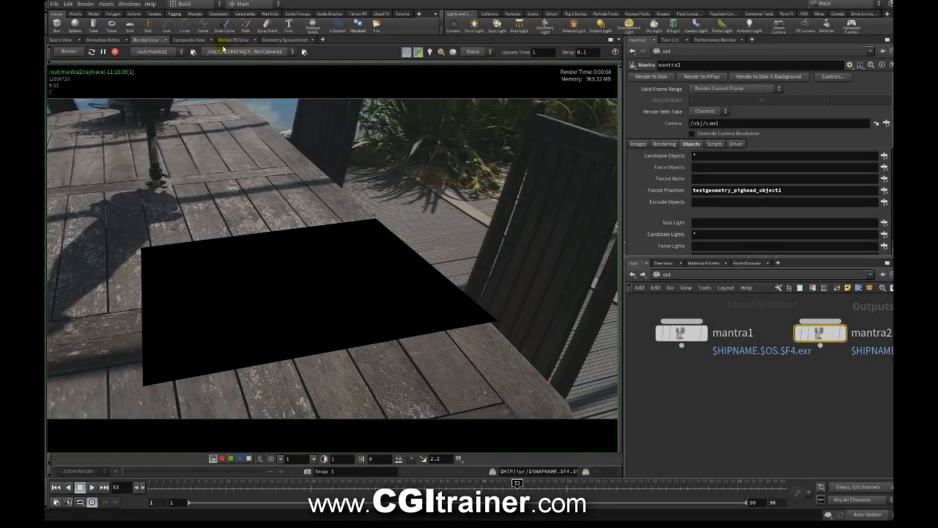
left_click(304, 53)
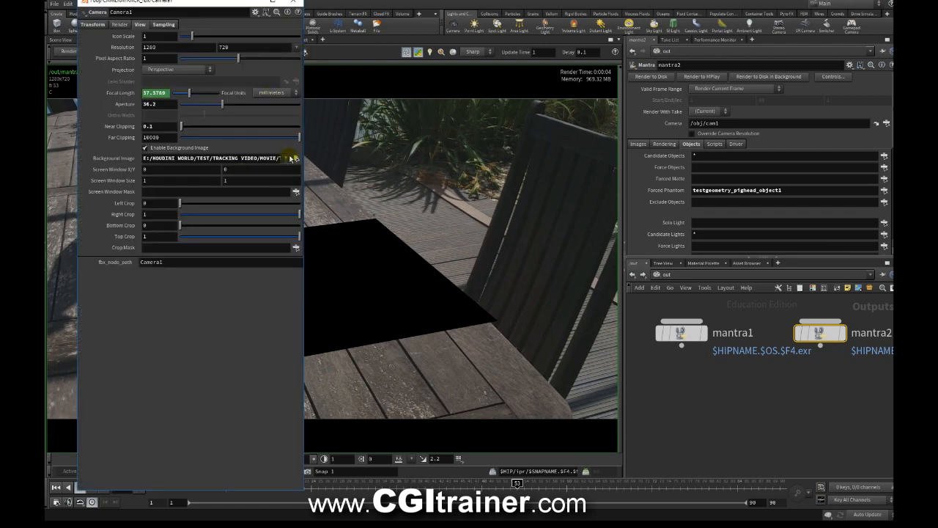
left_click(156, 149)
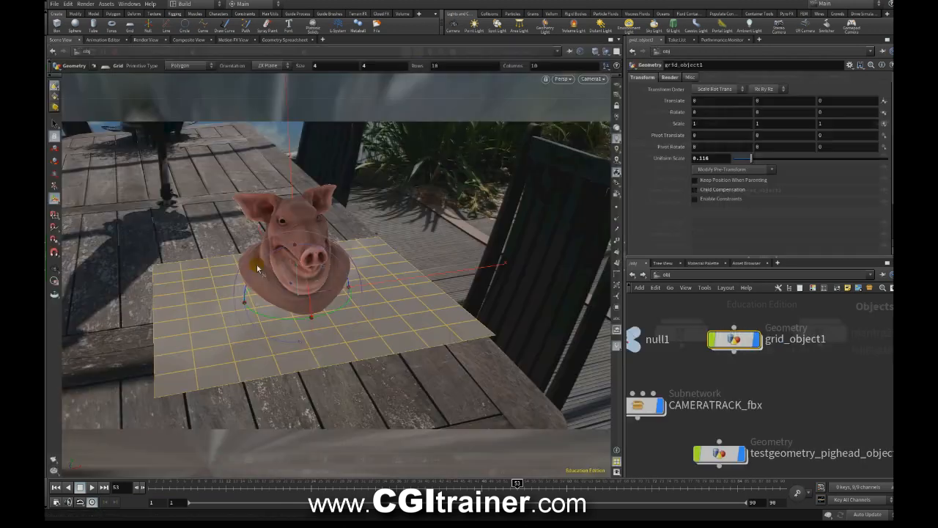
Step: Enlarge the shadow grid to a uniform scale of about 0.303 and move it to about -0.376 in X
left_click_drag(255, 308, 381, 249)
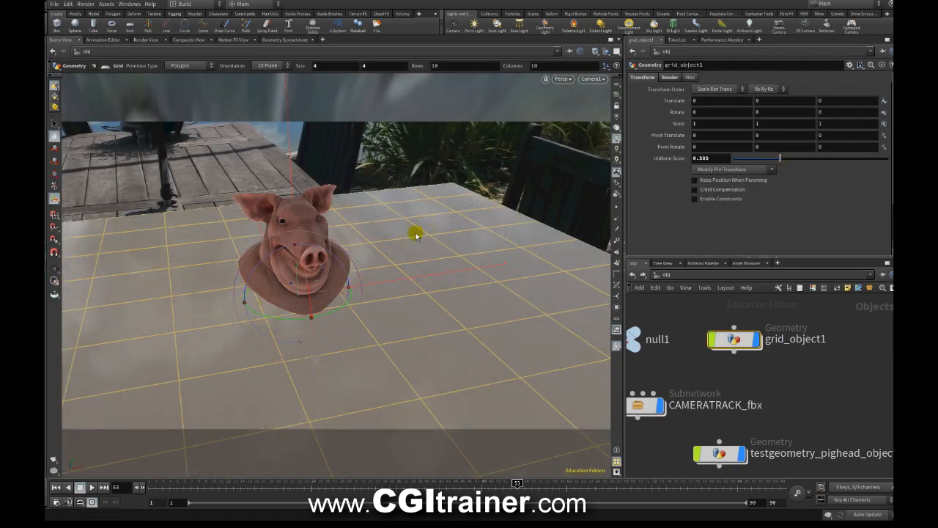
left_click_drag(286, 297, 73, 301)
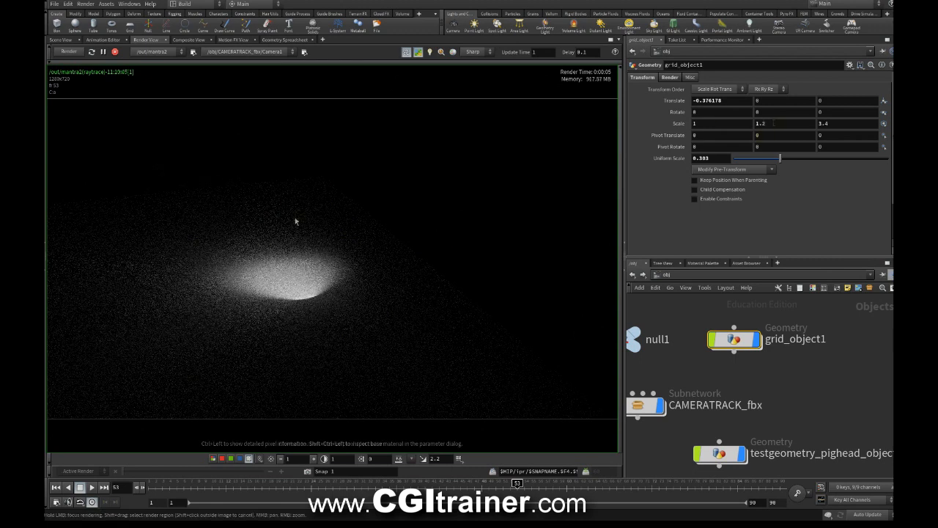
Step: Turn off the automatic preview updates and set mantra2's Min Ray Samples to 10
left_click(421, 54)
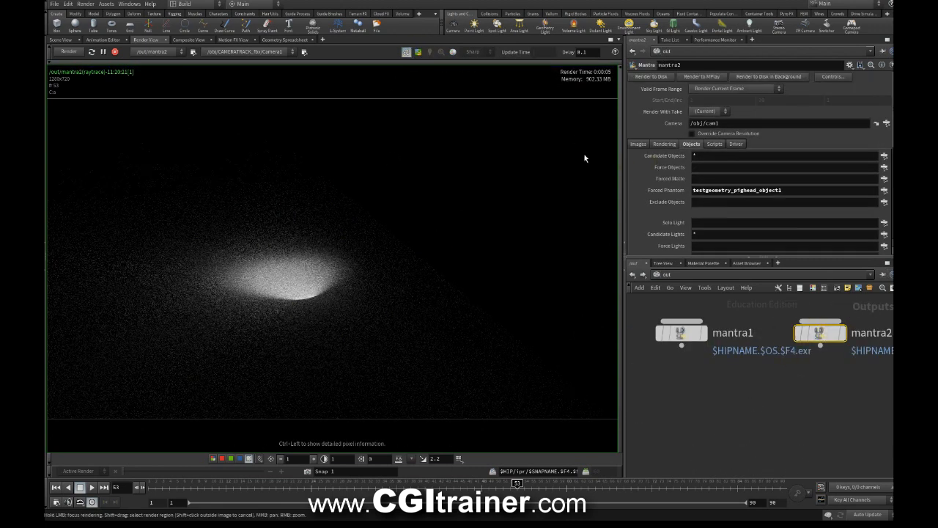
left_click(663, 144)
scroll(803, 173, "down", 2)
double_click(700, 158)
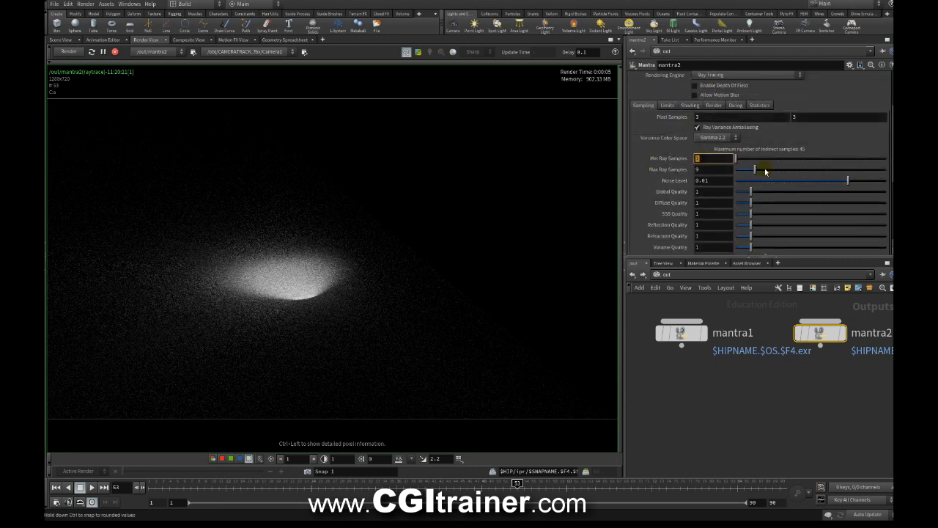
type("10")
key("Return")
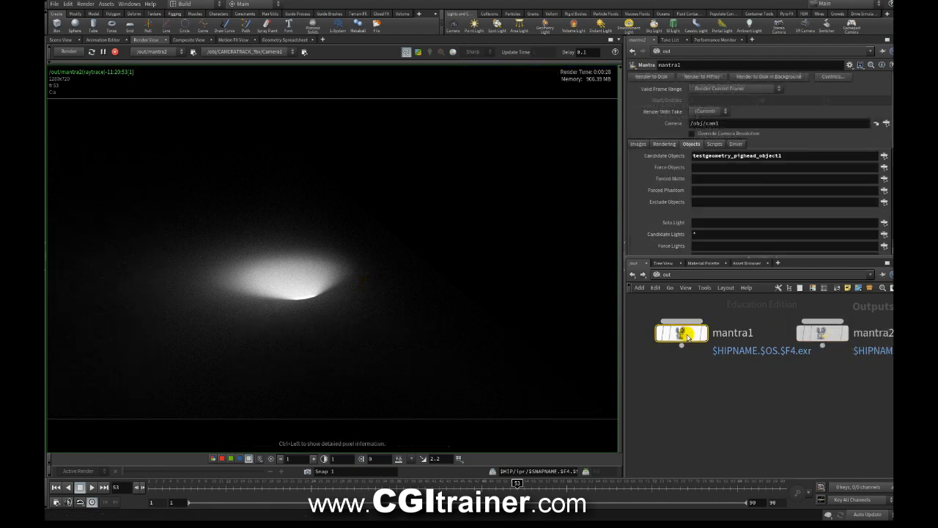
Step: Set the Valid Frame Range of both mantra1 and mantra2 to Render Frame Range
left_click(717, 90)
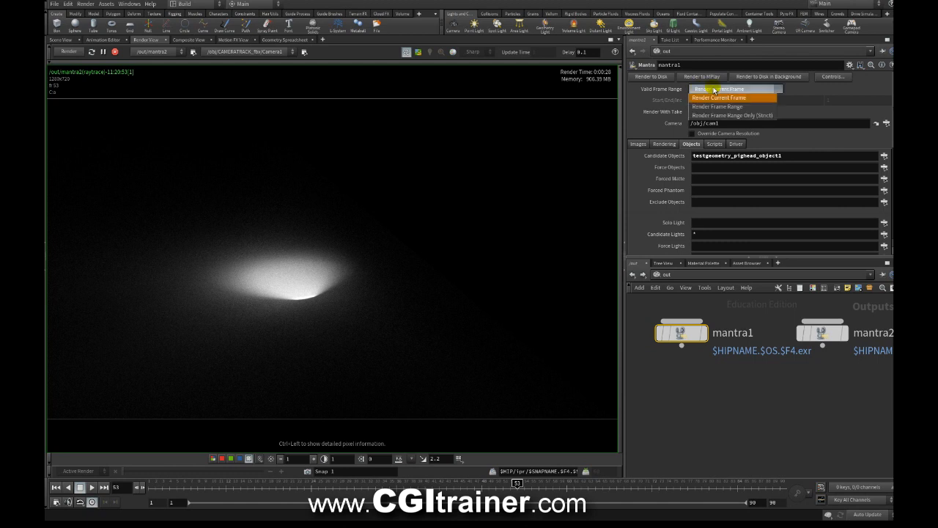
left_click(703, 101)
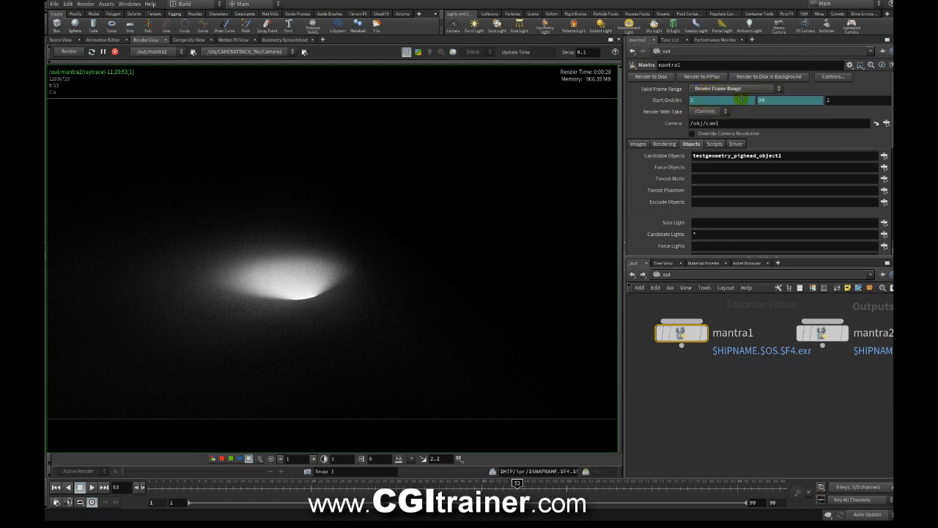
left_click(821, 332)
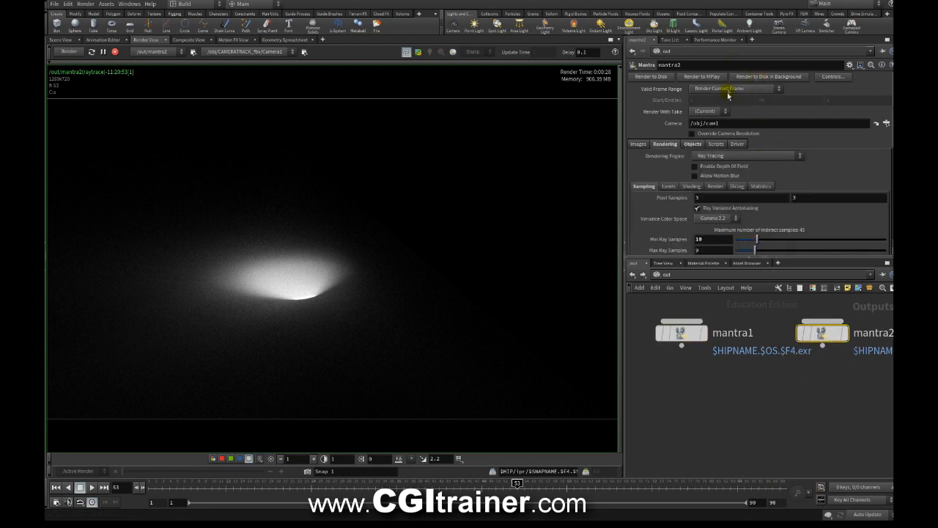
left_click(728, 90)
left_click(732, 100)
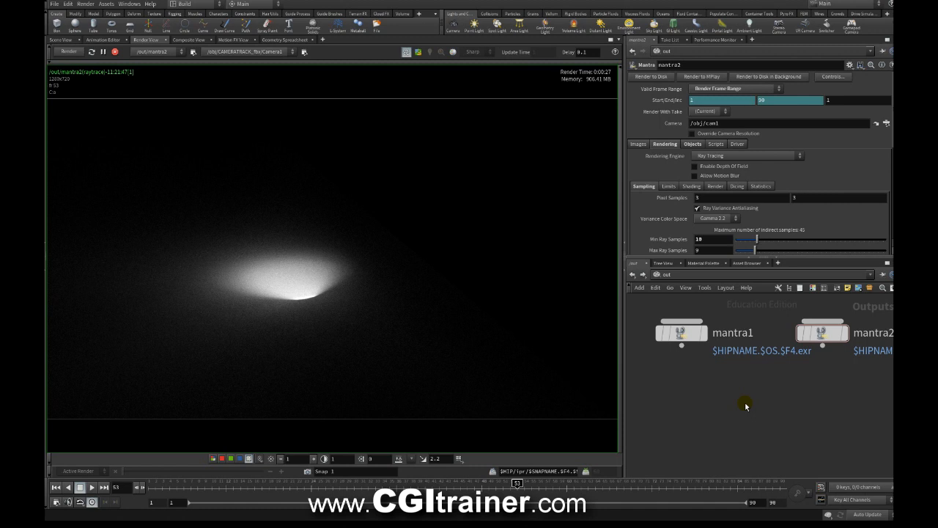
Step: Add a Merge node below the Mantra nodes and connect mantra1 and mantra2 into it
key("Tab")
type("merg")
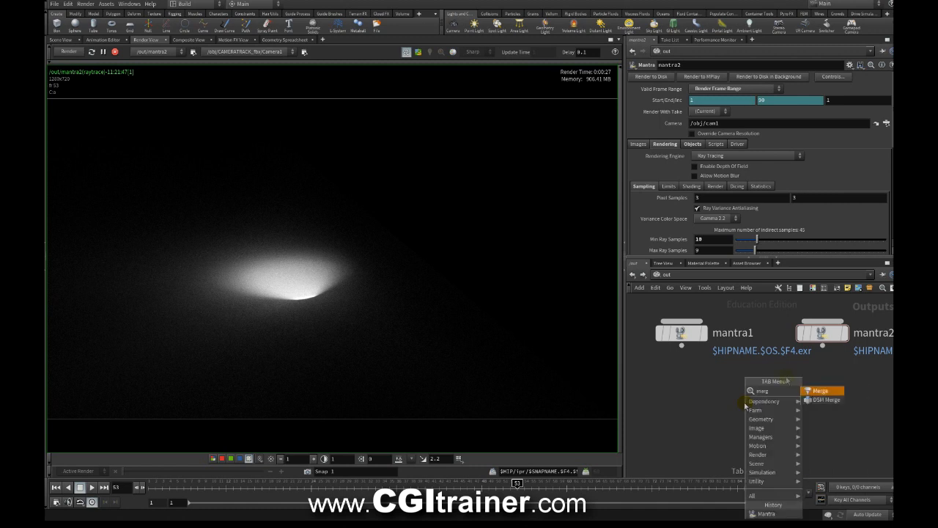
key("Return")
left_click(742, 416)
left_click_drag(638, 299, 891, 358)
left_click_drag(822, 344, 752, 420)
left_click(751, 419)
left_click(752, 422)
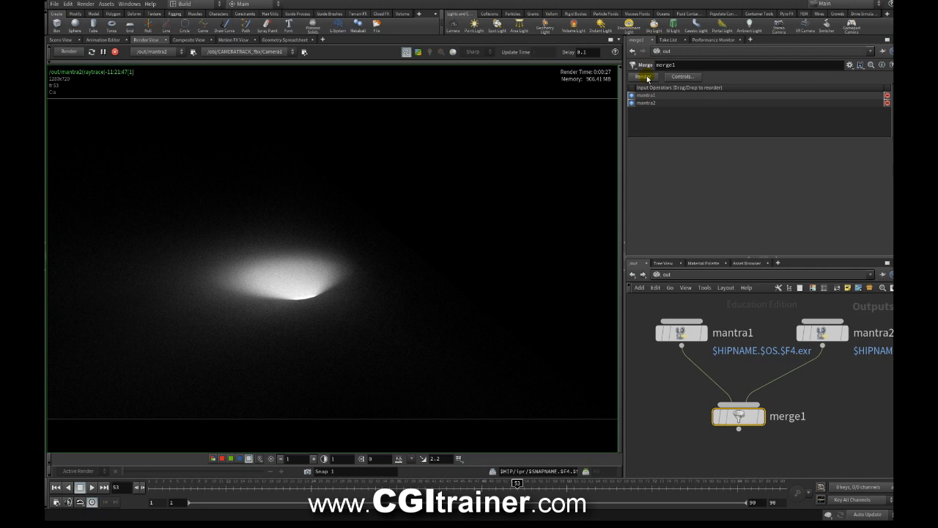
Step: Set mantra1's Output Picture to $HIP/render/RGB.$F4.png
mouse_move(701, 343)
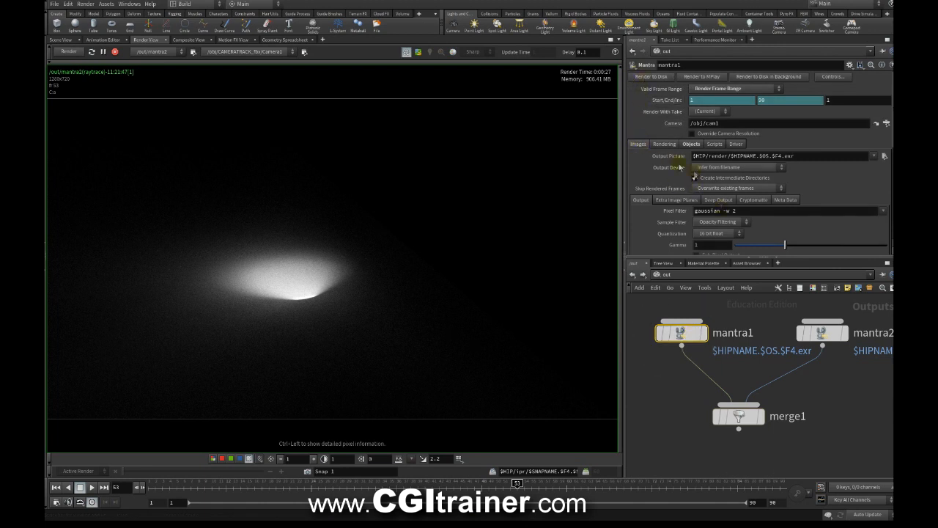
left_click(885, 156)
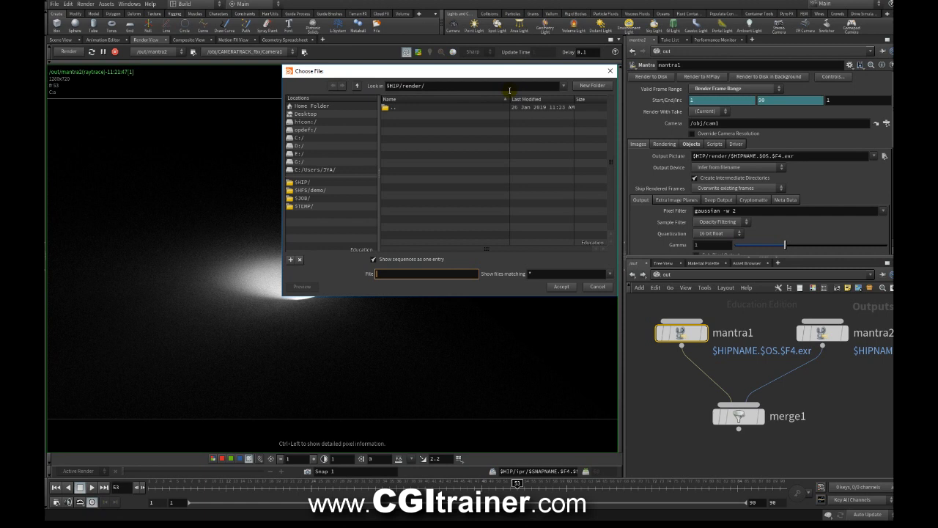
left_click(609, 71)
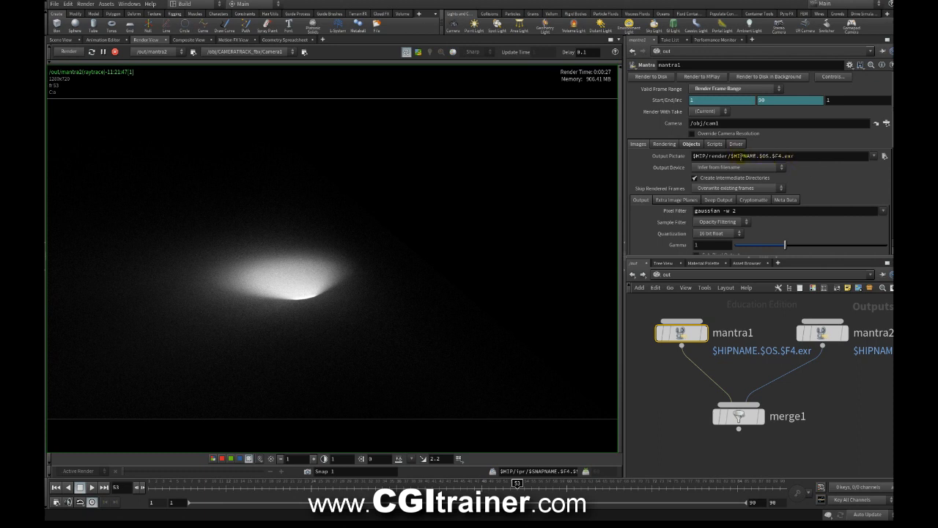
left_click(759, 155)
left_click(755, 155)
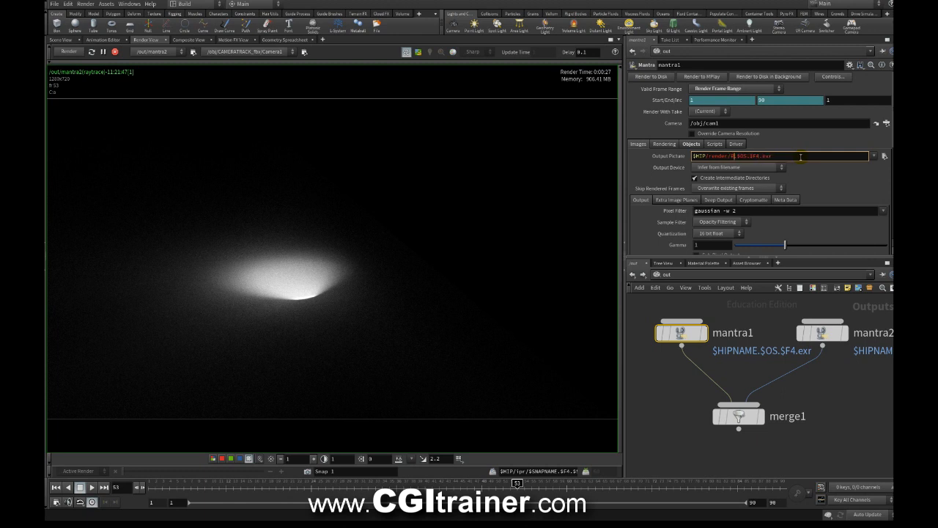
type("RGB")
key("Return")
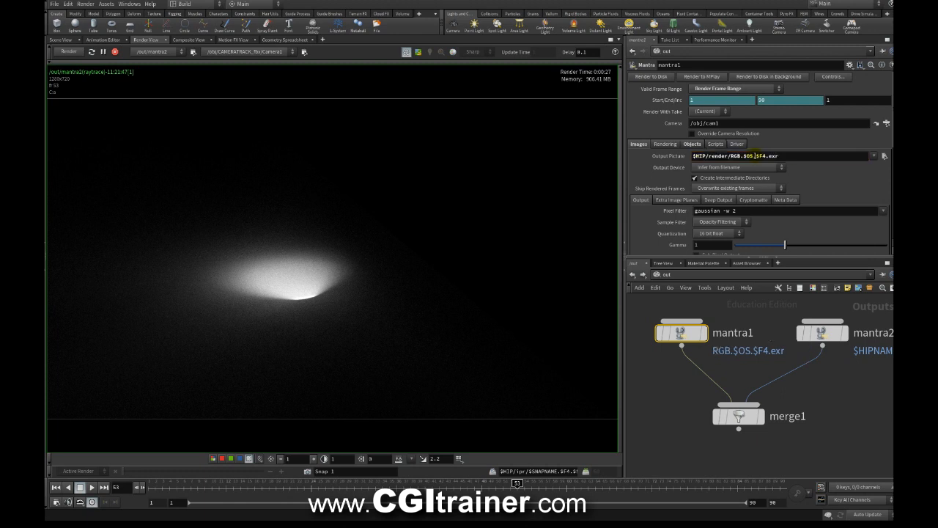
double_click(750, 156)
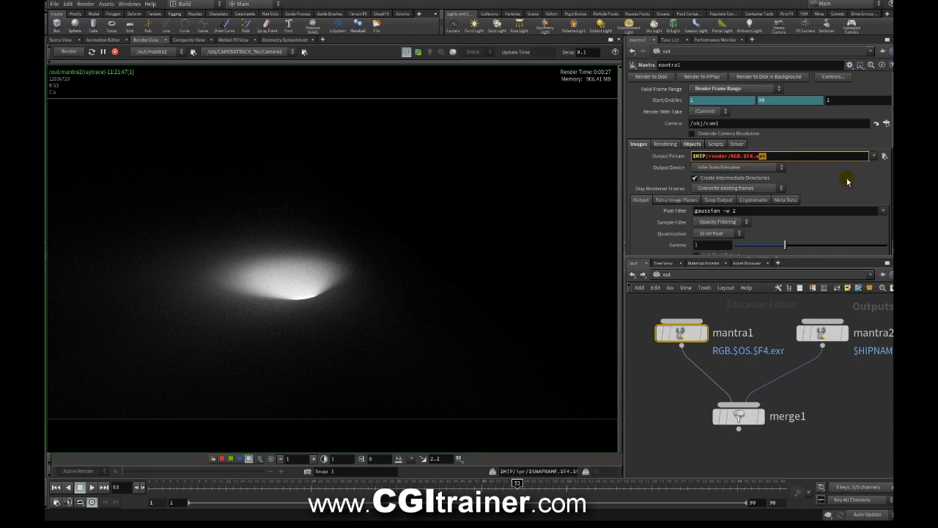
type("png")
key("Return")
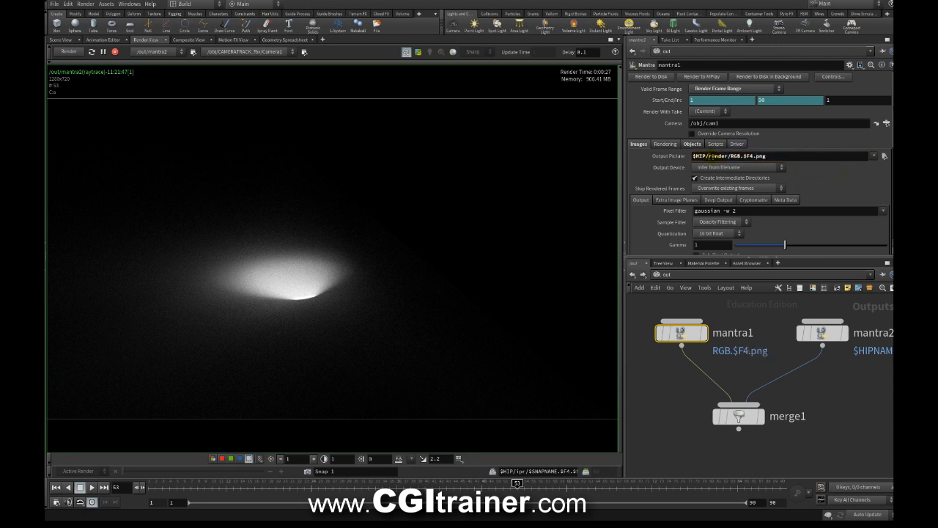
Step: Change the file name in mantra2's Output Picture to Shadow.$F4.png
left_click(822, 334)
left_click_drag(731, 156, 772, 155)
key("BackSpace")
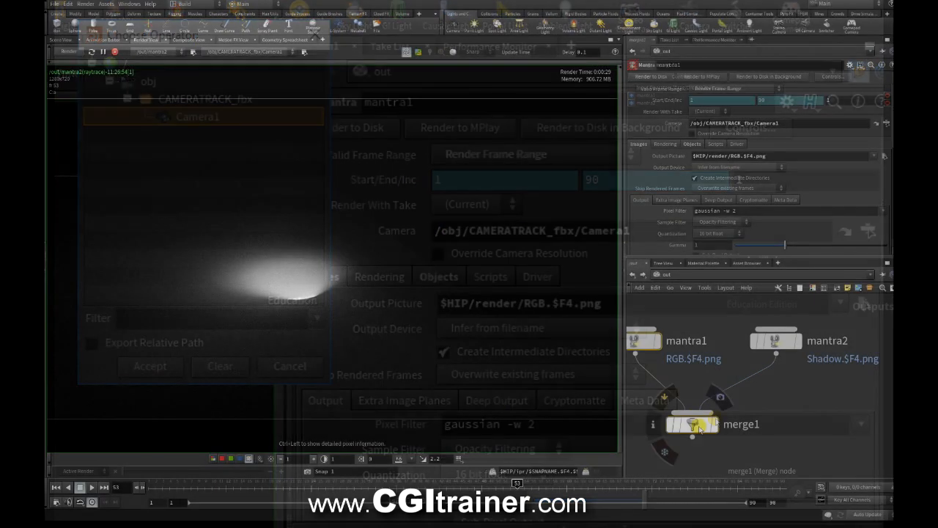
Step: Render both passes from merge1 and move the render progress window out of the way
left_click(696, 426)
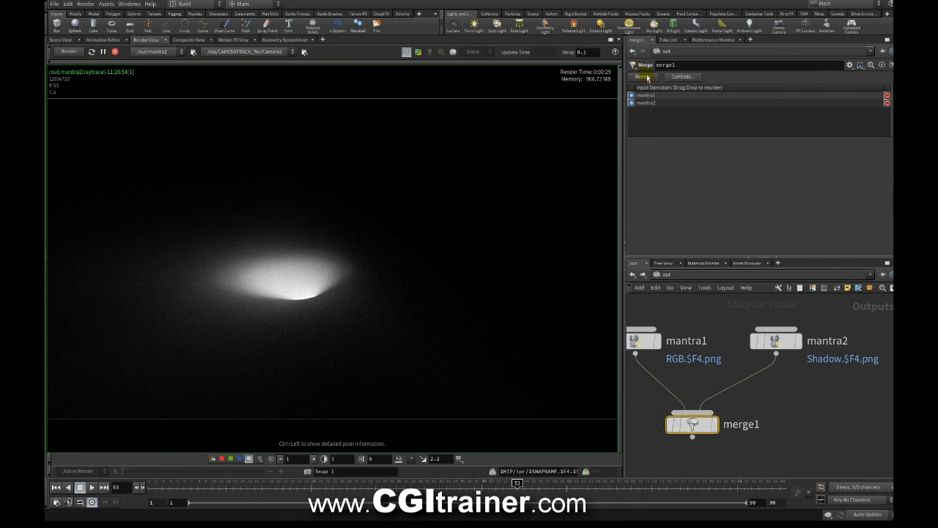
left_click(642, 77)
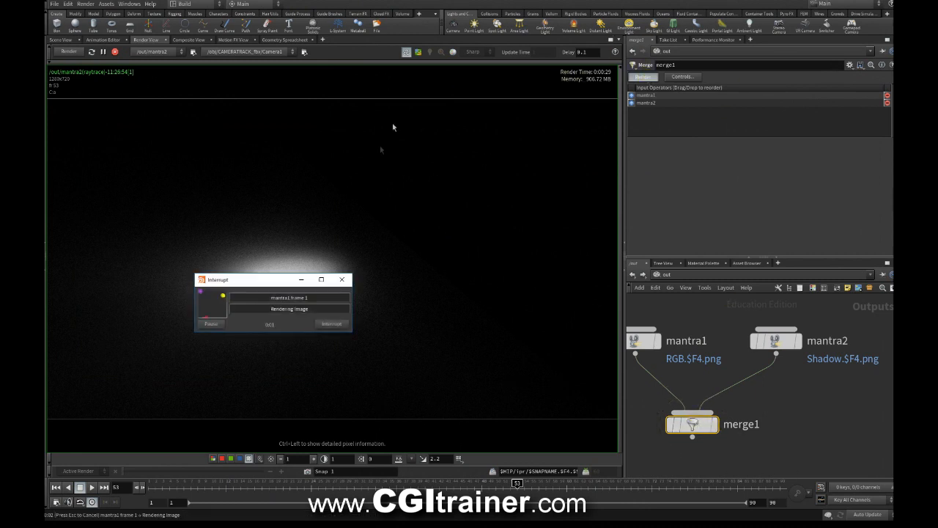
left_click_drag(266, 279, 462, 149)
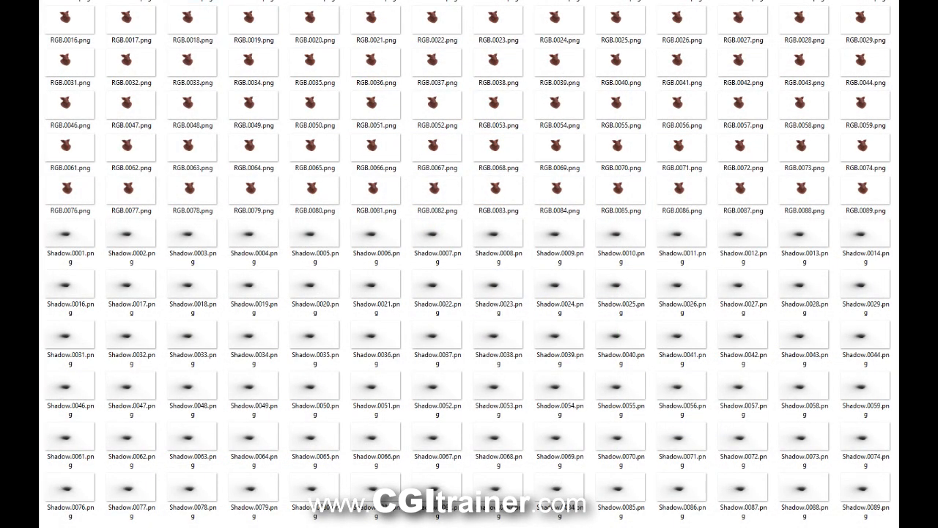
Step: Select the RENDER and MOVIE folders together and bring them into Nuke's node graph as Read nodes
left_click(638, 364)
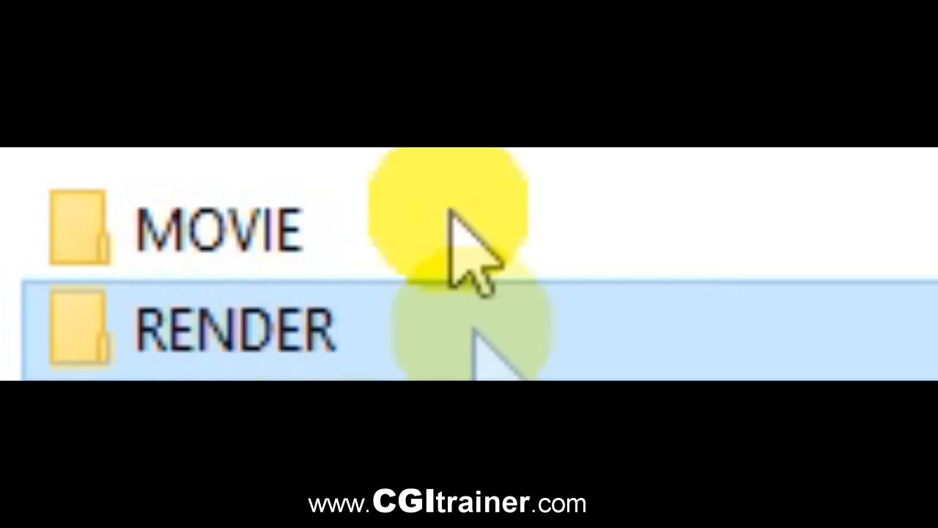
left_click(213, 197, "ctrl")
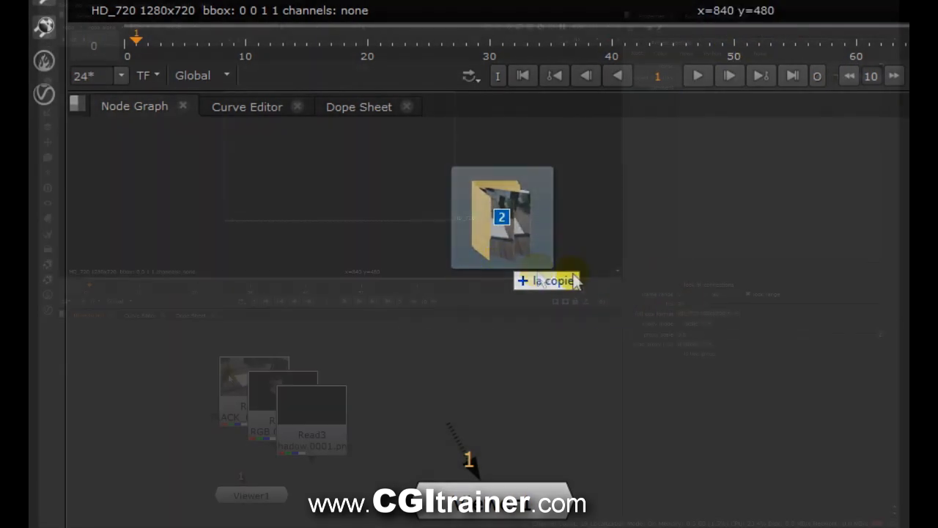
Step: Separate the TRACK footage Read node from the other two Read nodes and open its properties
left_click_drag(198, 358, 148, 379)
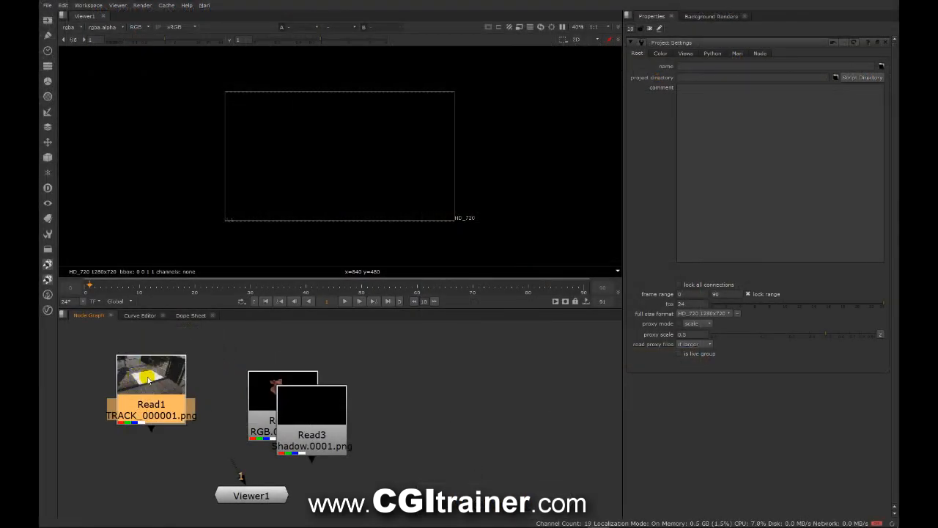
double_click(148, 379)
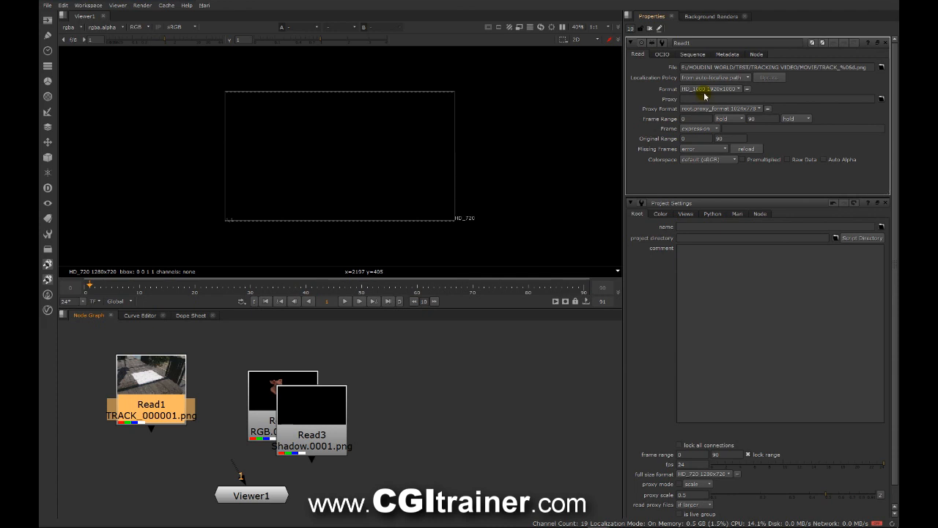
left_click_drag(150, 378, 146, 370)
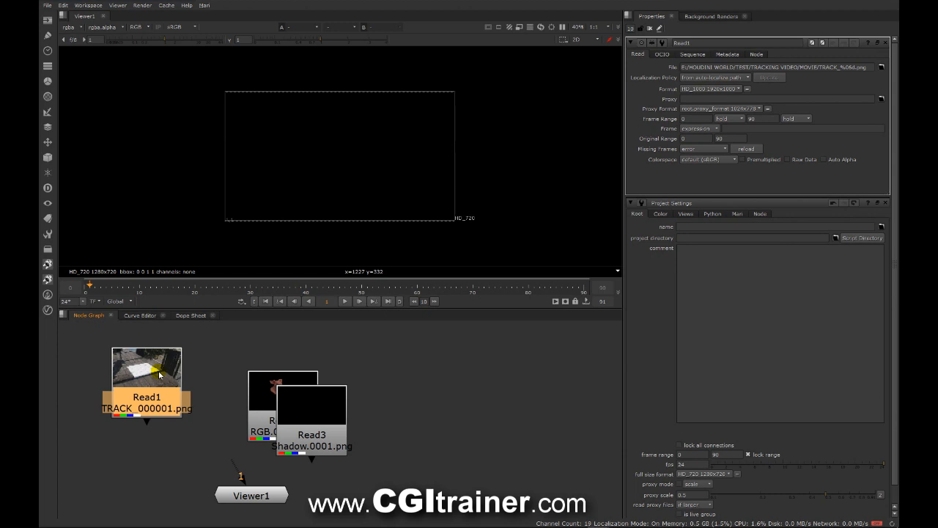
Step: Add a Reformat node below the TRACK footage's Read node and view its output
key("Tab")
type("ref")
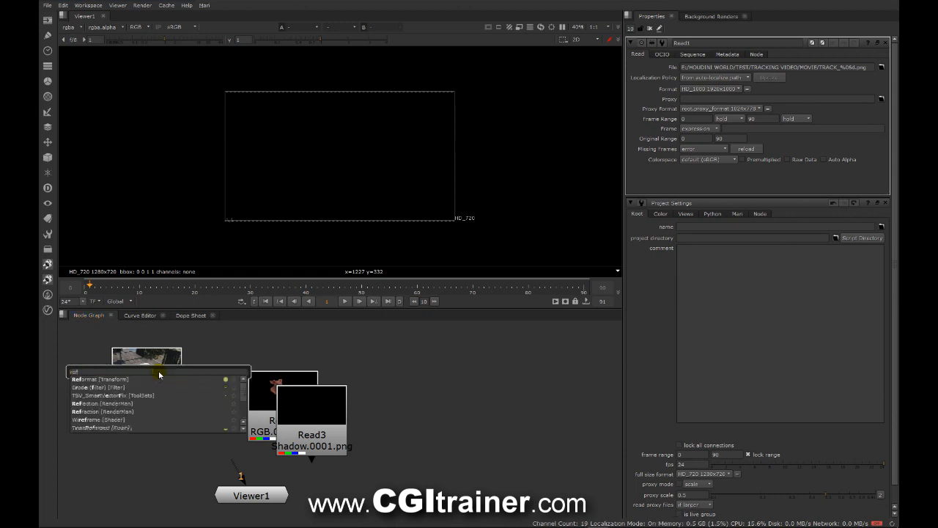
key("Return")
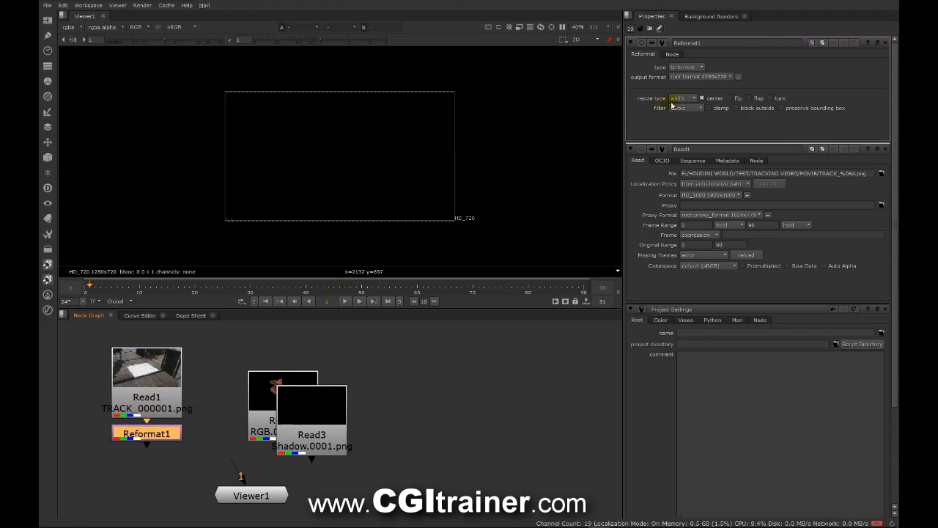
scroll(652, 432, "down", 3)
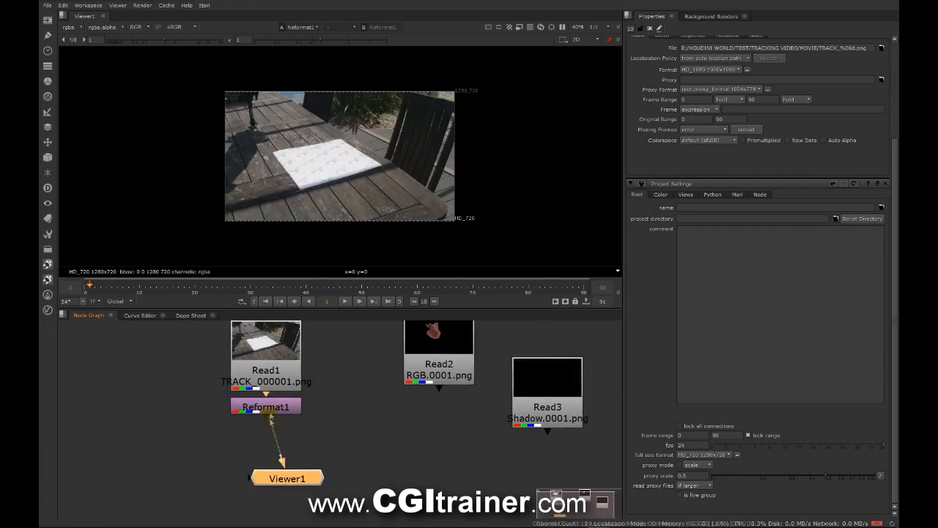
Step: Add a Grade node after Reformat1 with blackpoint 0.48 and gamma 0.2, masked by the Shadow sequence's Read node
left_click(277, 411)
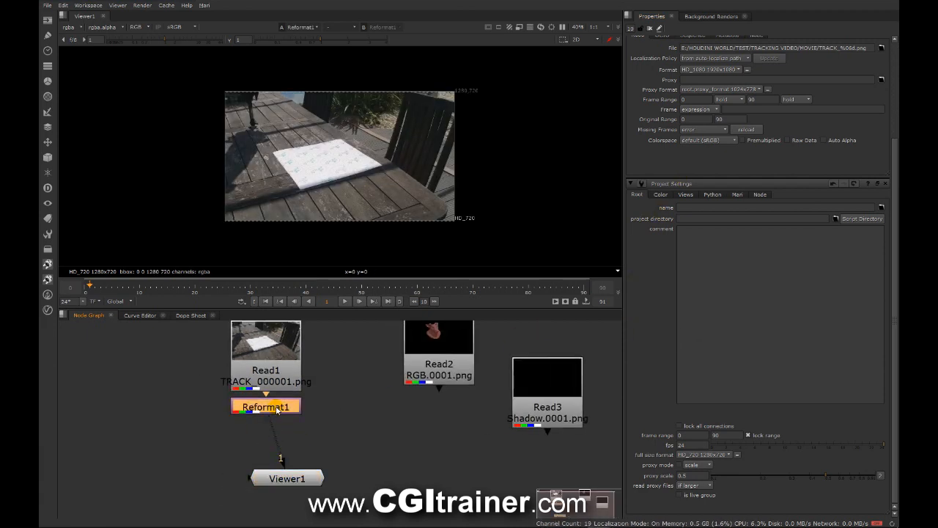
key("g")
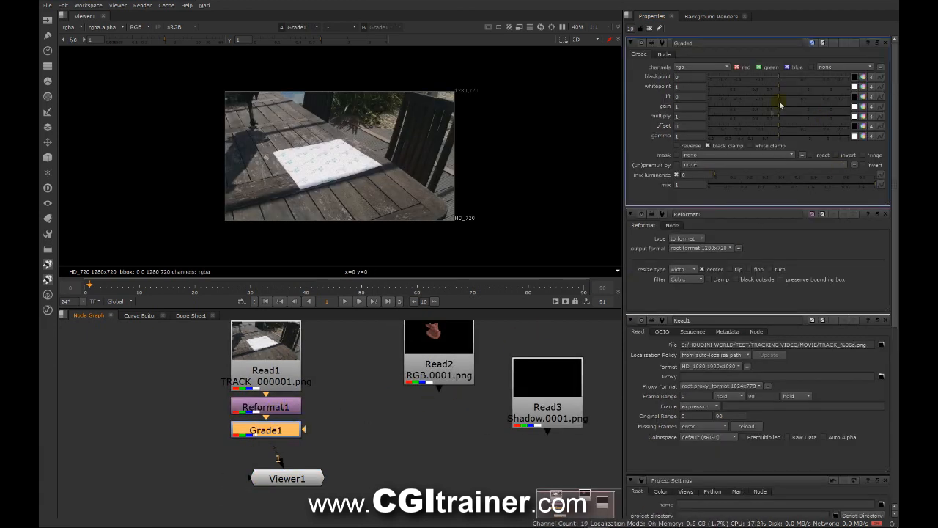
left_click_drag(777, 137, 736, 136)
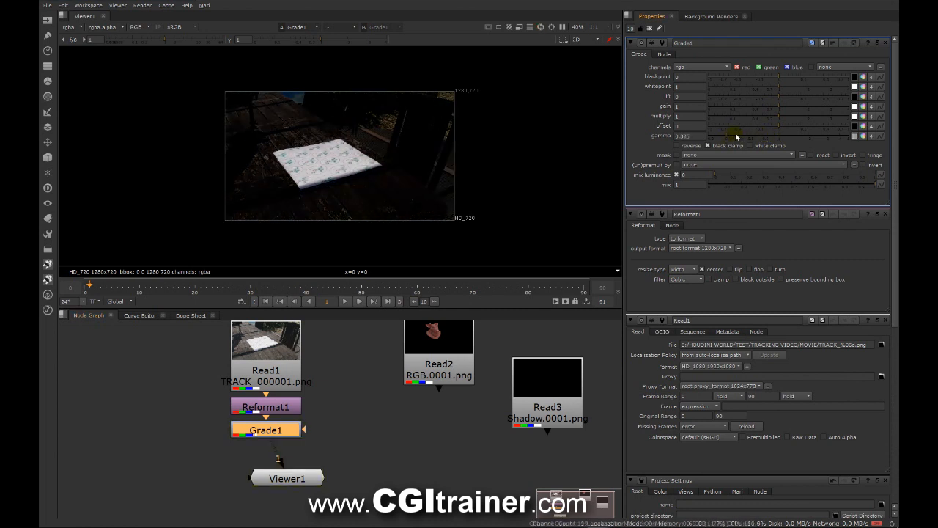
left_click_drag(305, 430, 528, 395)
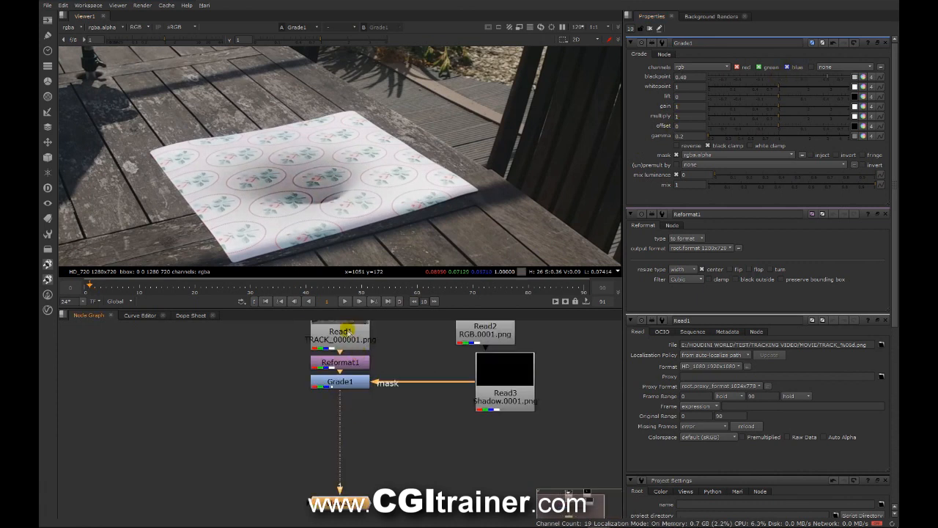
Step: Insert a Merge node between the Grade and the viewer, and connect the RGB sequence's Read node to its A input
key("m")
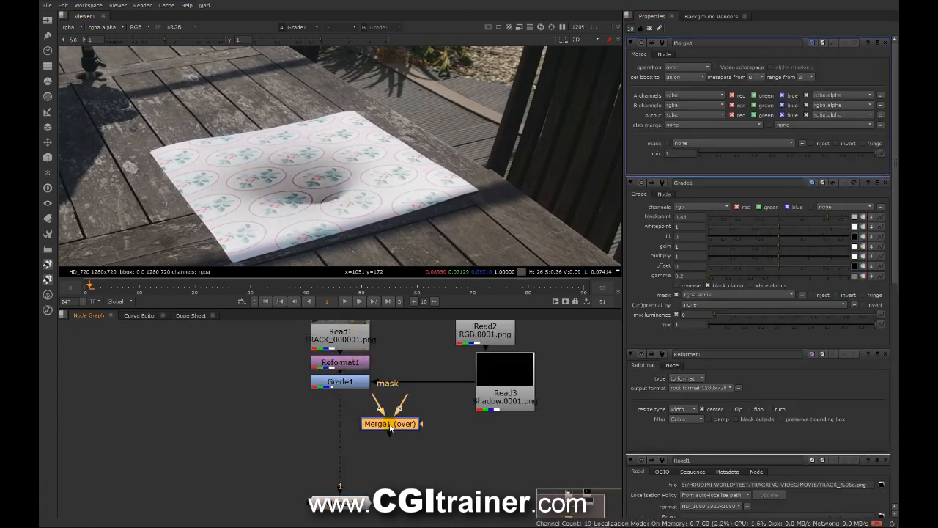
left_click_drag(389, 425, 340, 440)
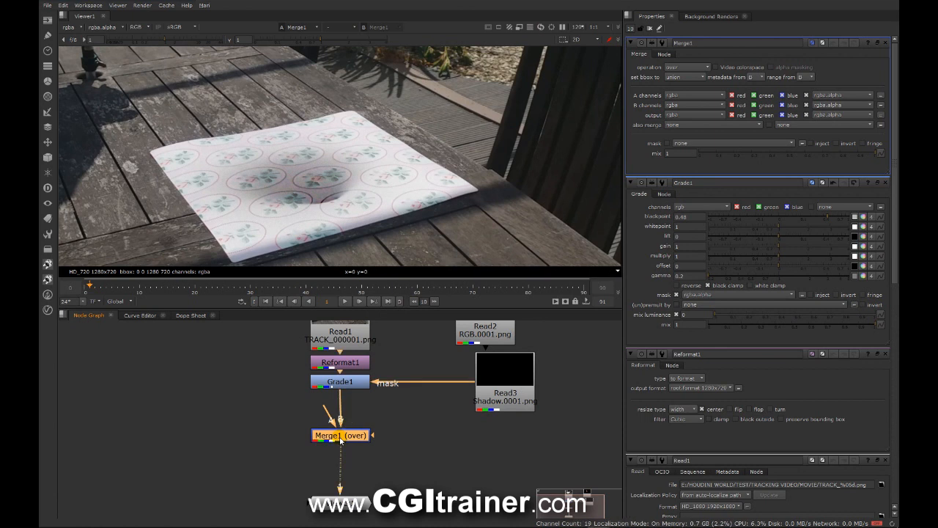
left_click_drag(480, 329, 245, 366)
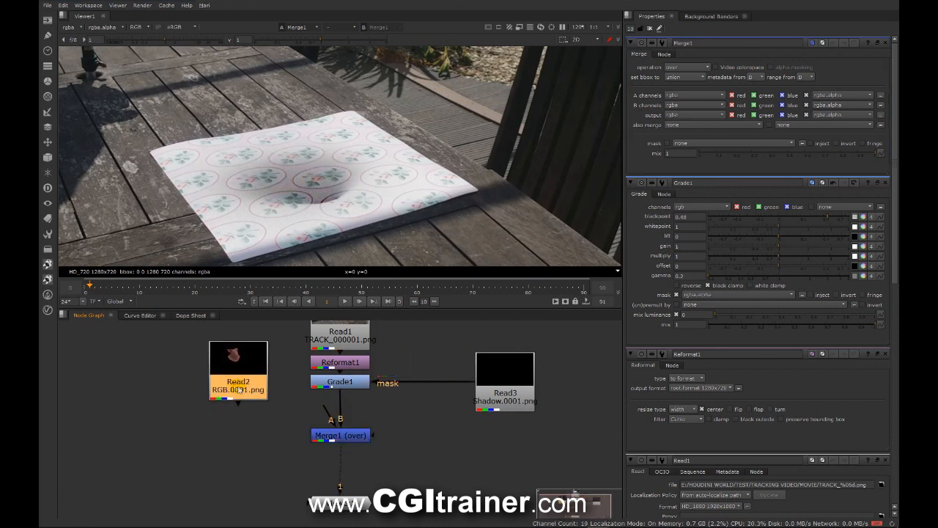
left_click_drag(324, 408, 268, 383)
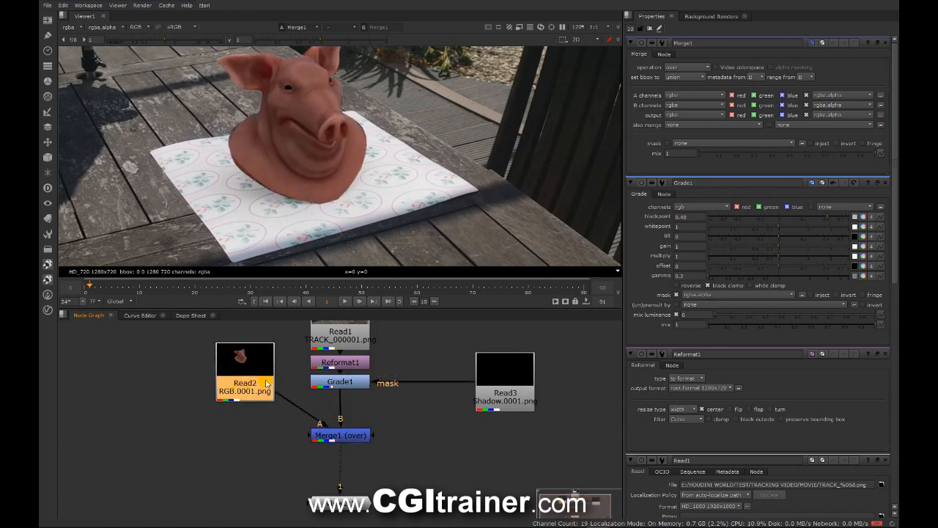
Step: Inspect the pig head's edge in the composite and set the Merge node's operation to matte
scroll(348, 97, "up", 8)
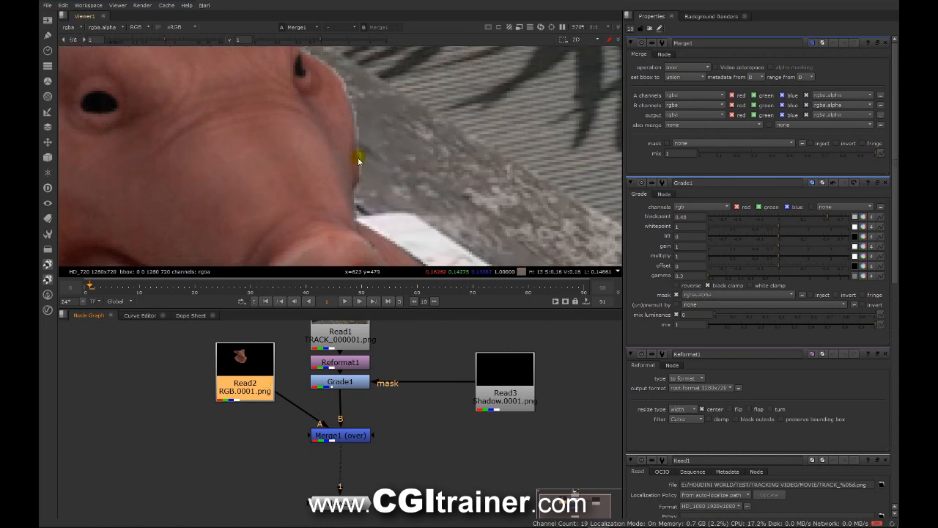
left_click(341, 437)
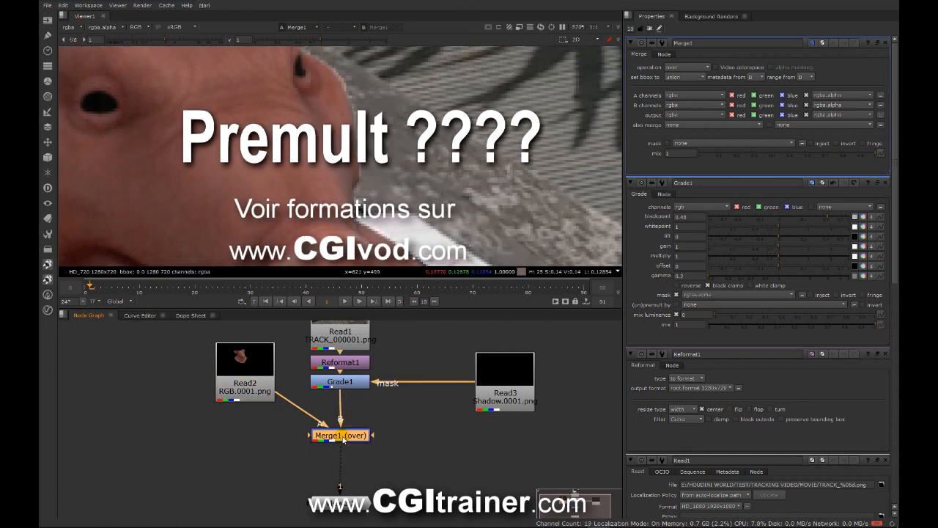
left_click(679, 66)
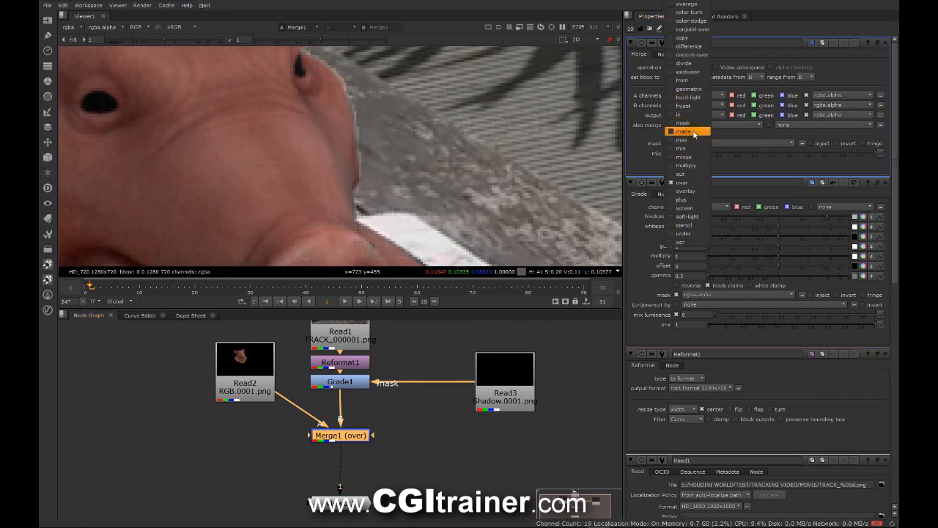
left_click(683, 131)
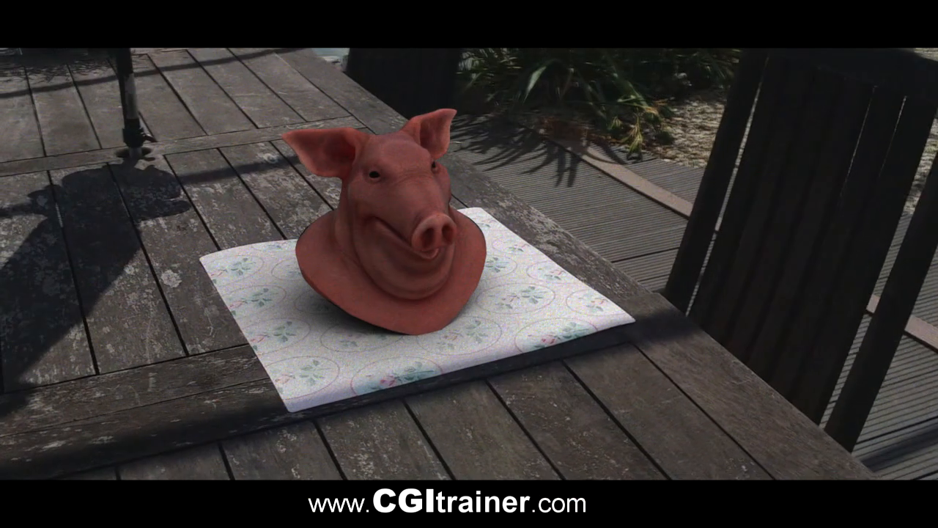